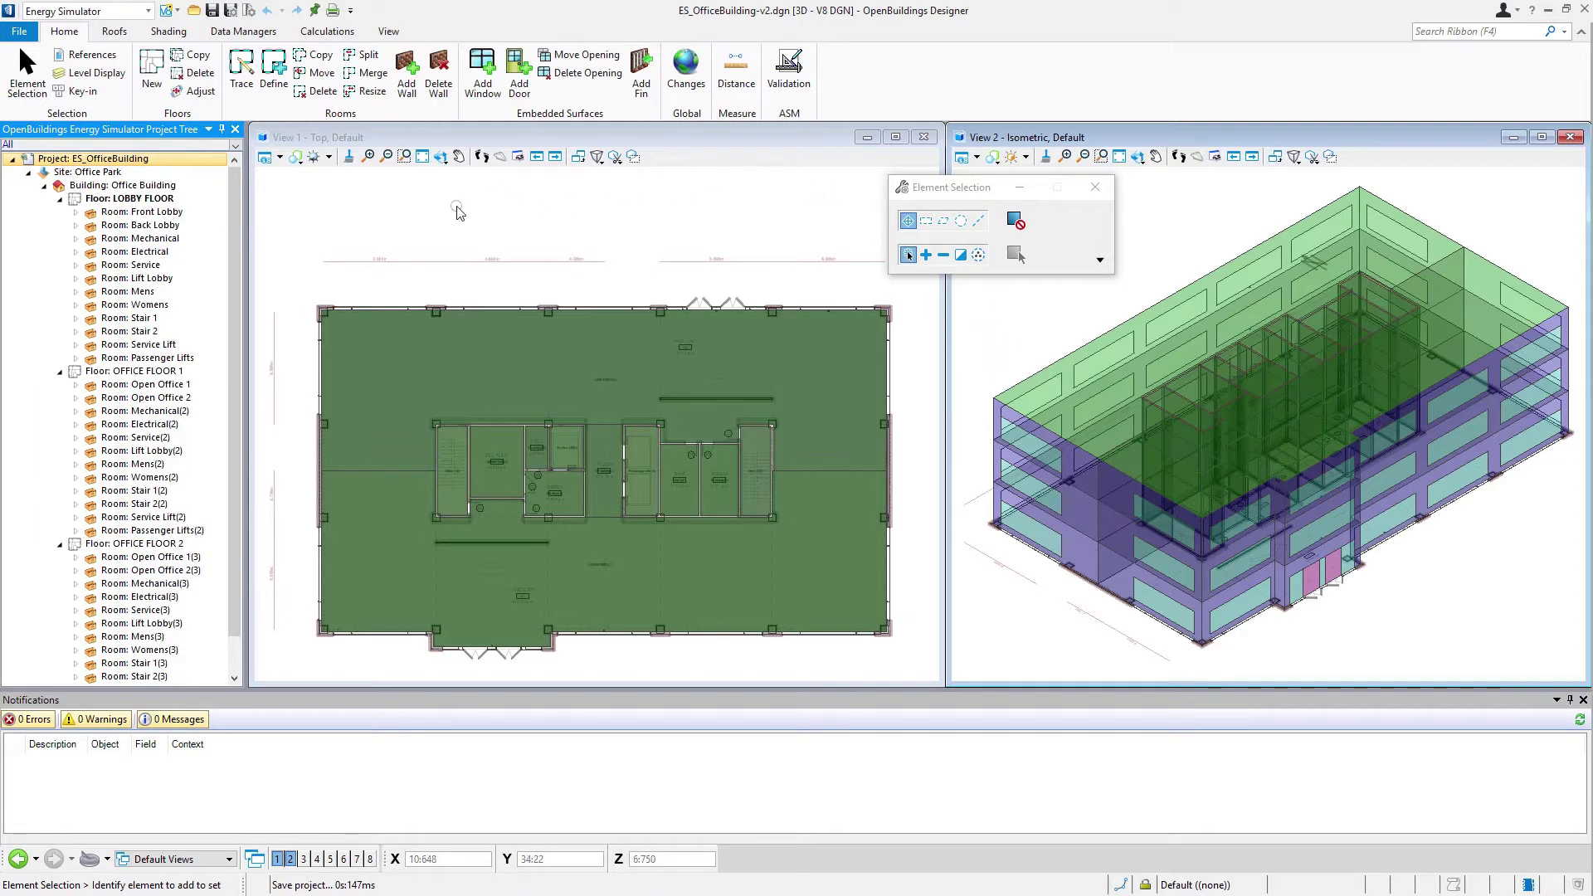
Step: Open the Roofs manager from the Roofs ribbon with Office Building as the building
click(114, 32)
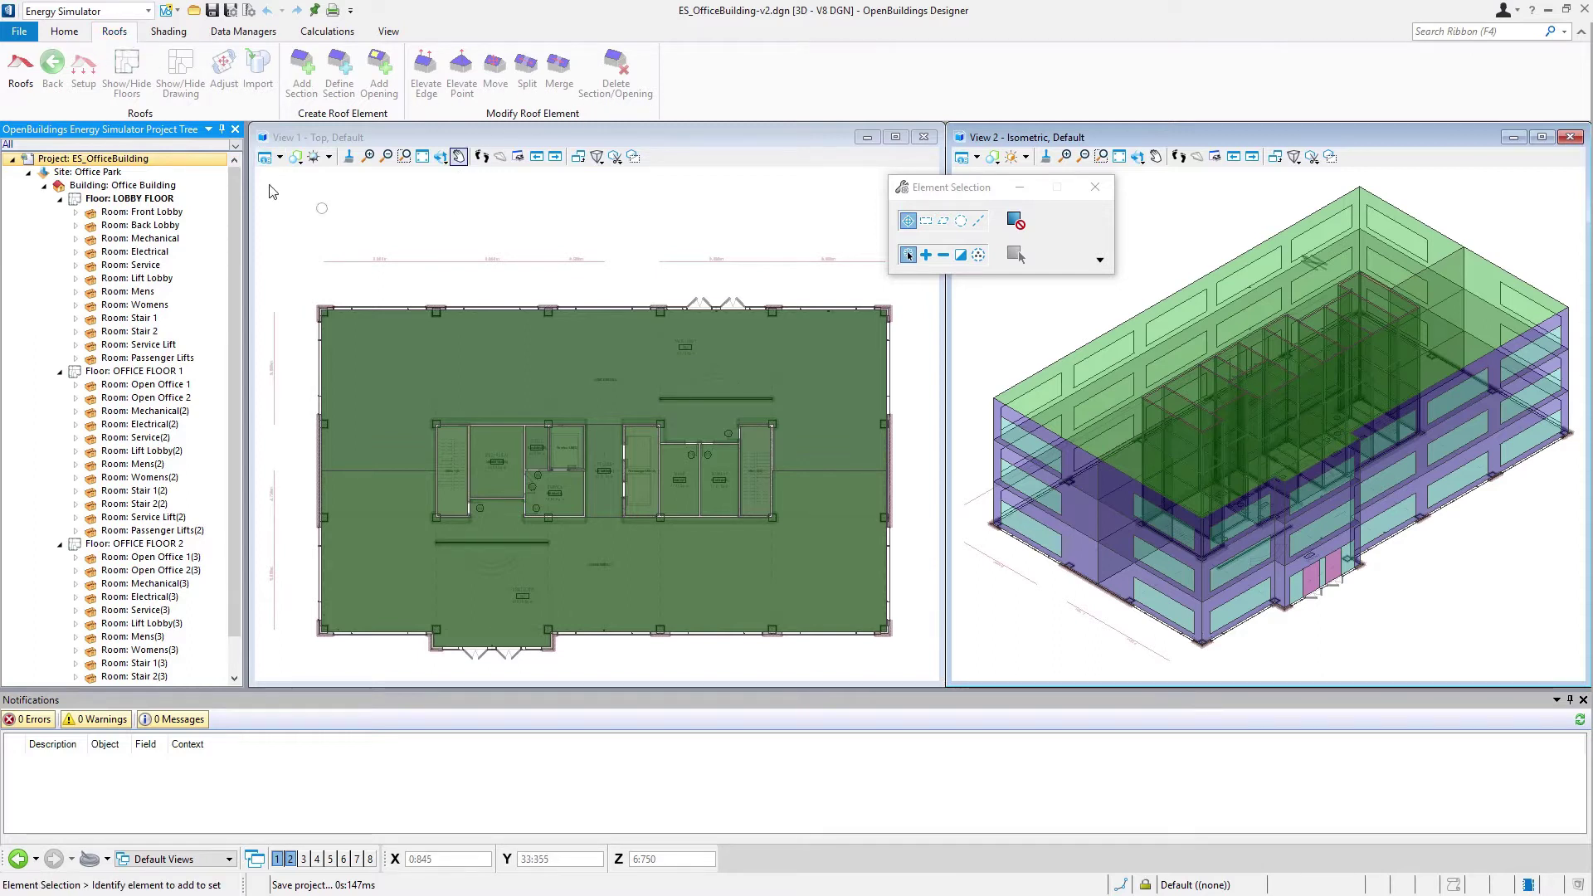
click(15, 91)
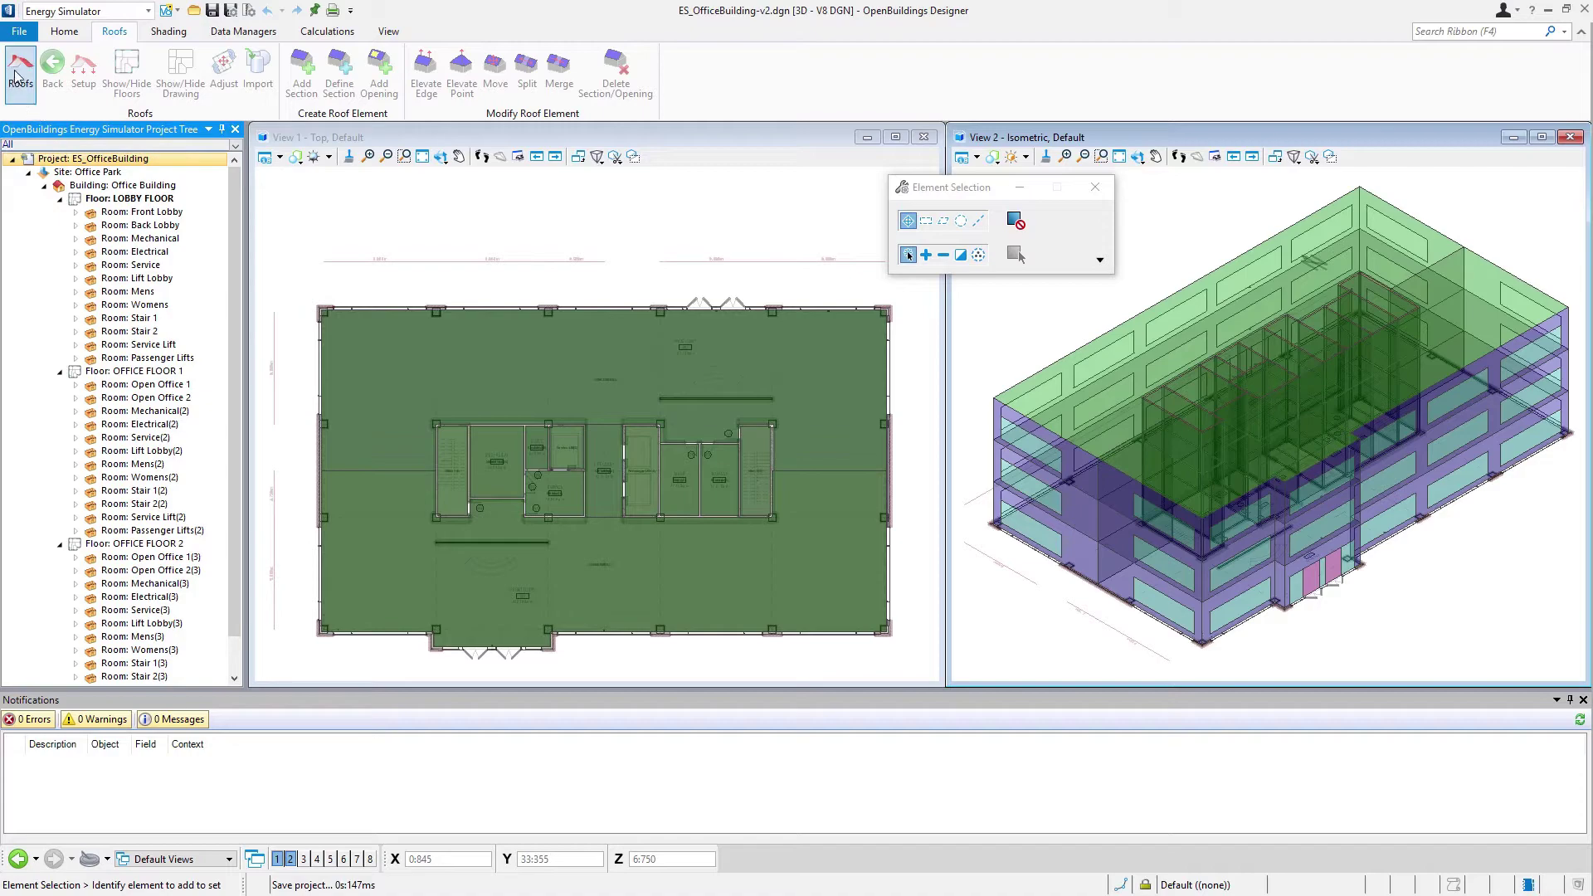
click(15, 76)
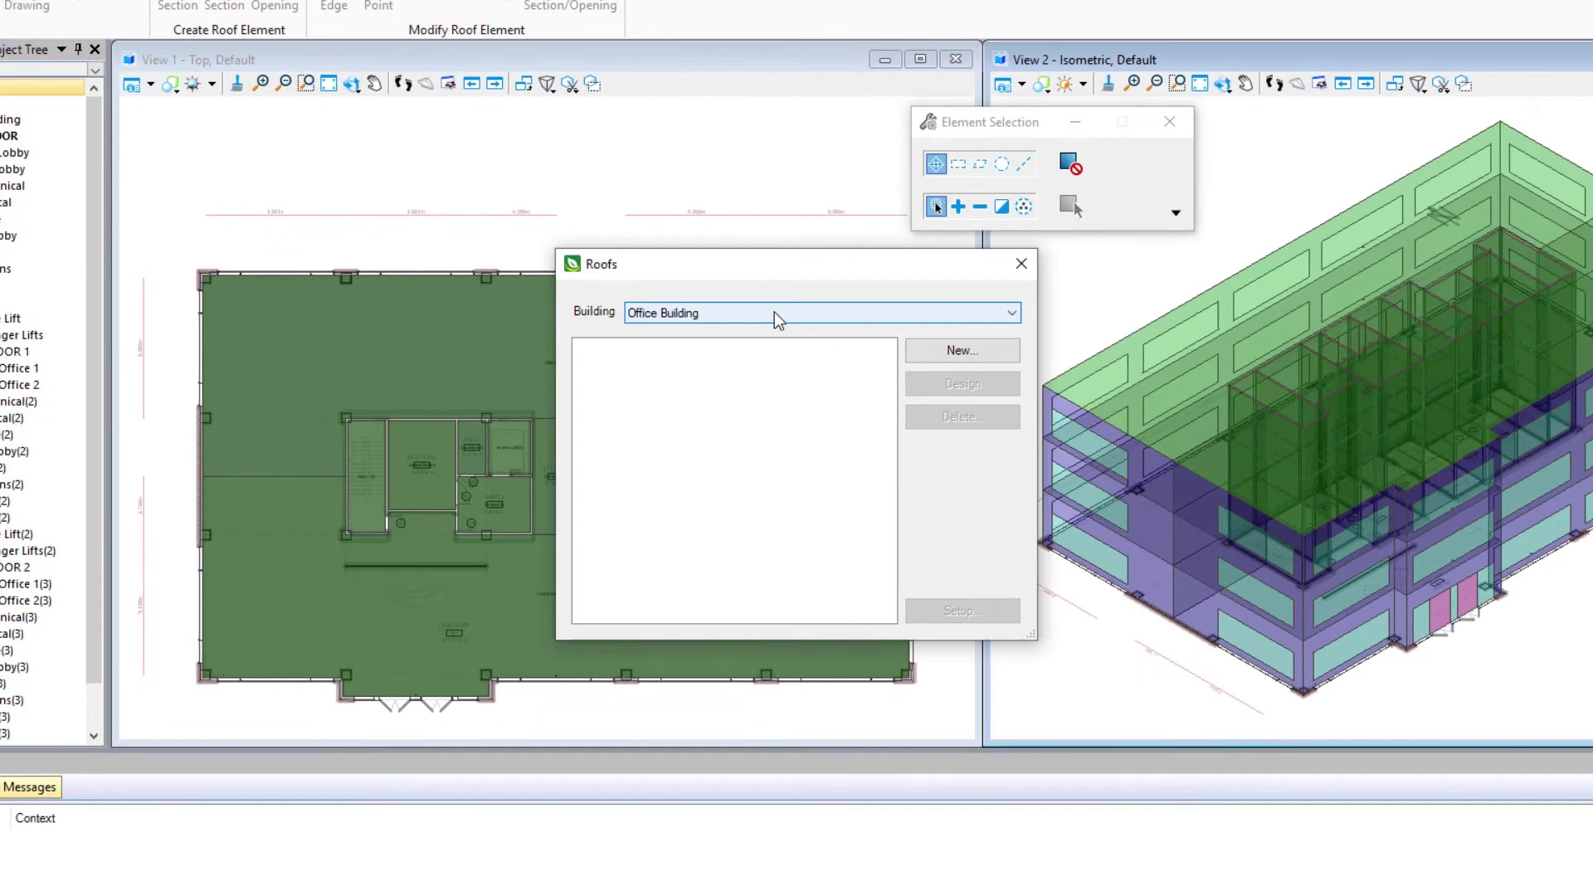
click(756, 315)
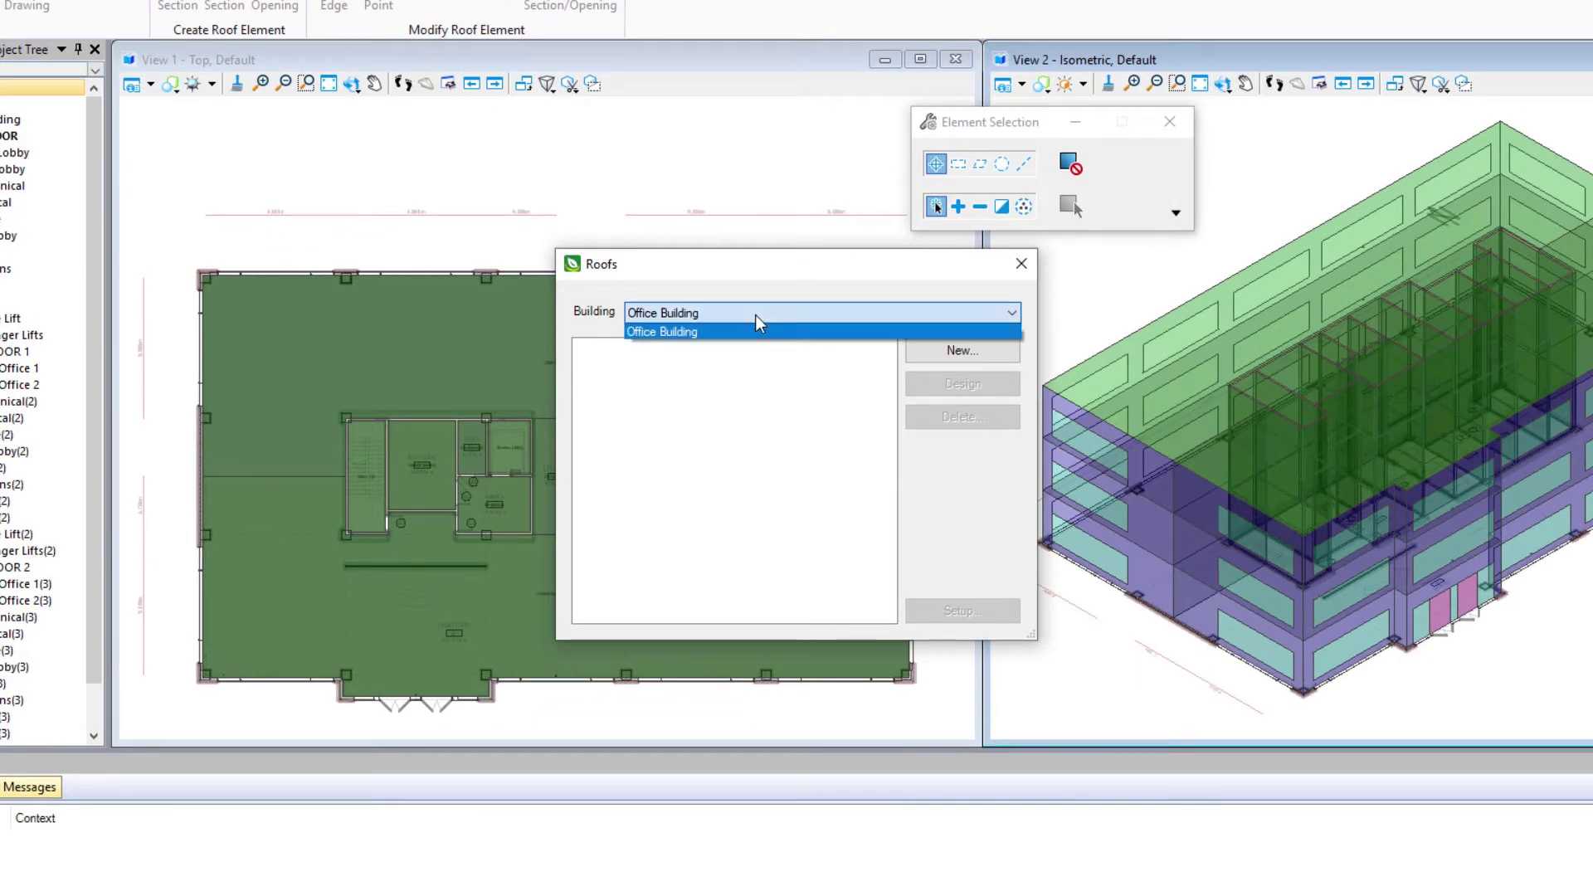
click(756, 316)
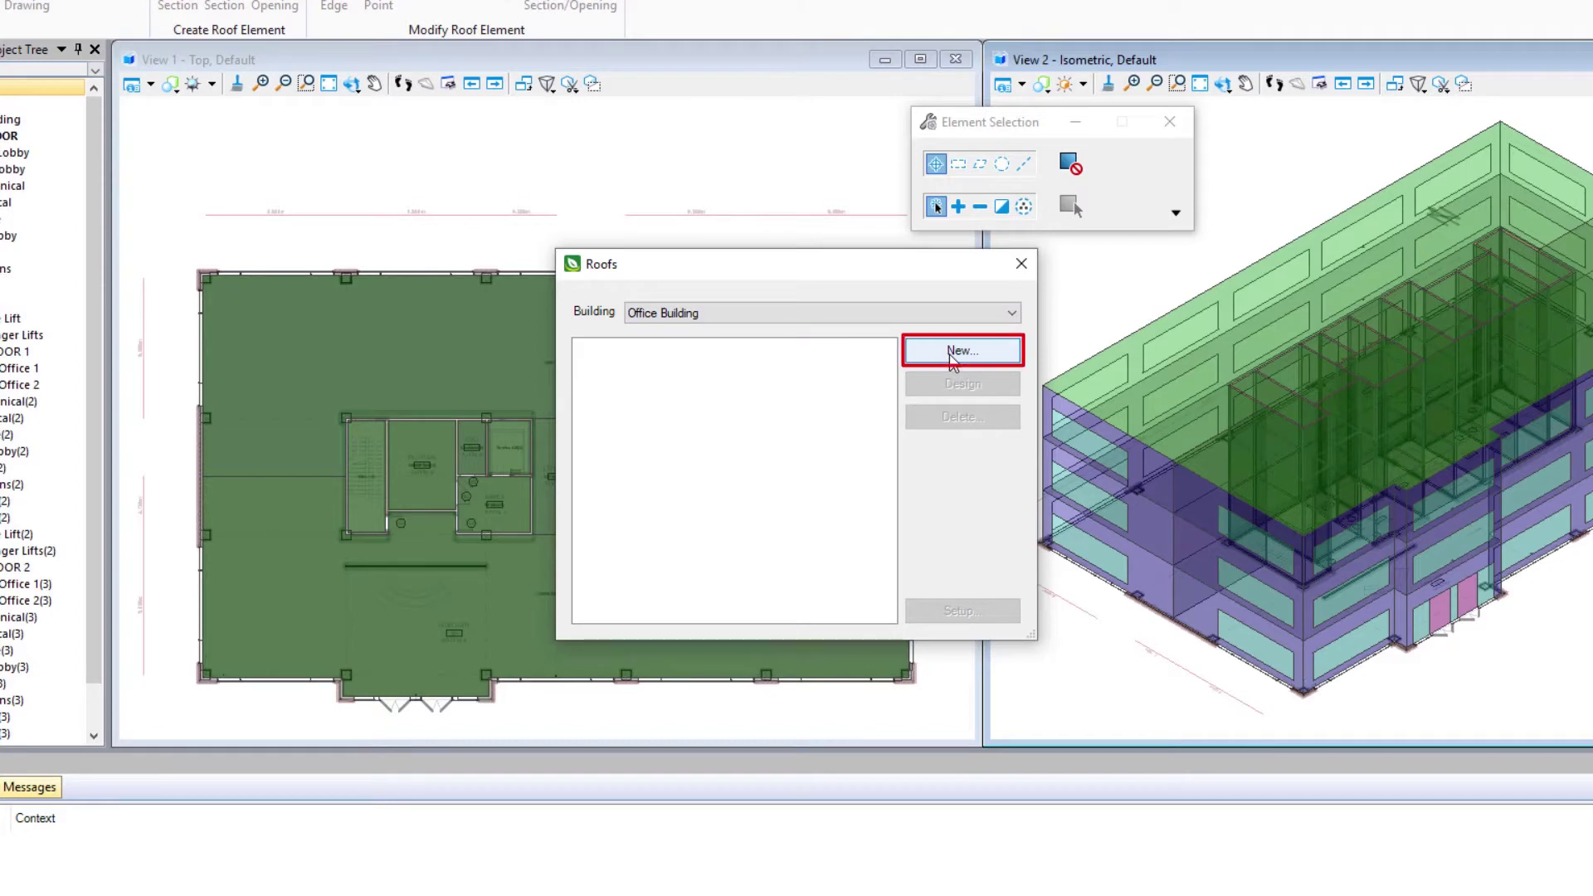
Step: Add a roof named 'Sloped Roof' at 13.500 m using the ROOF PLAN.dgn drawing
click(949, 355)
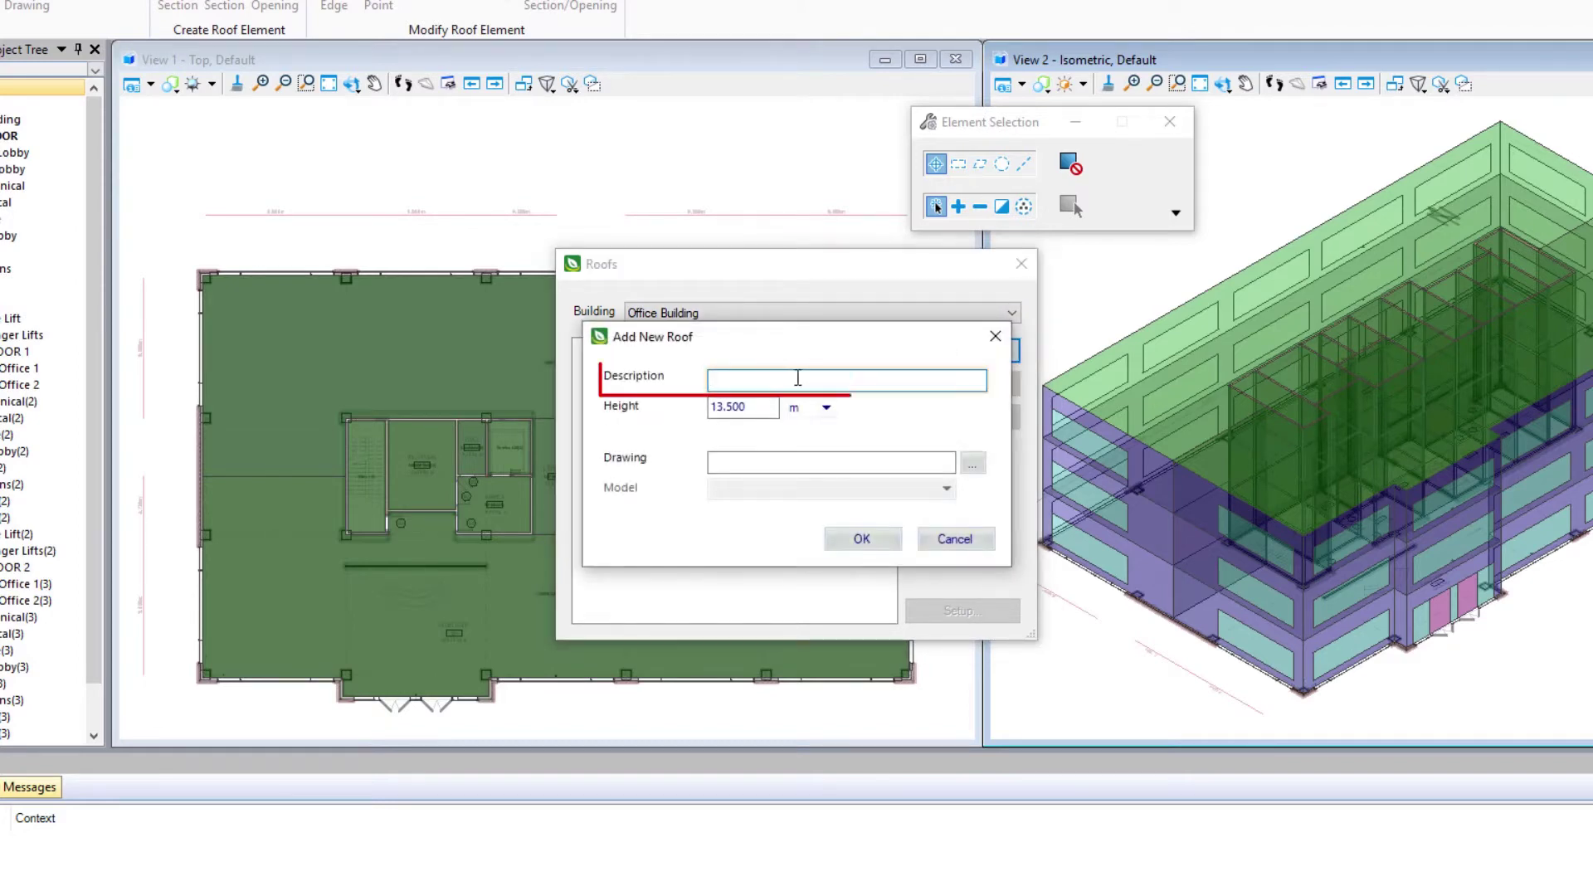
text(Sloped Roof)
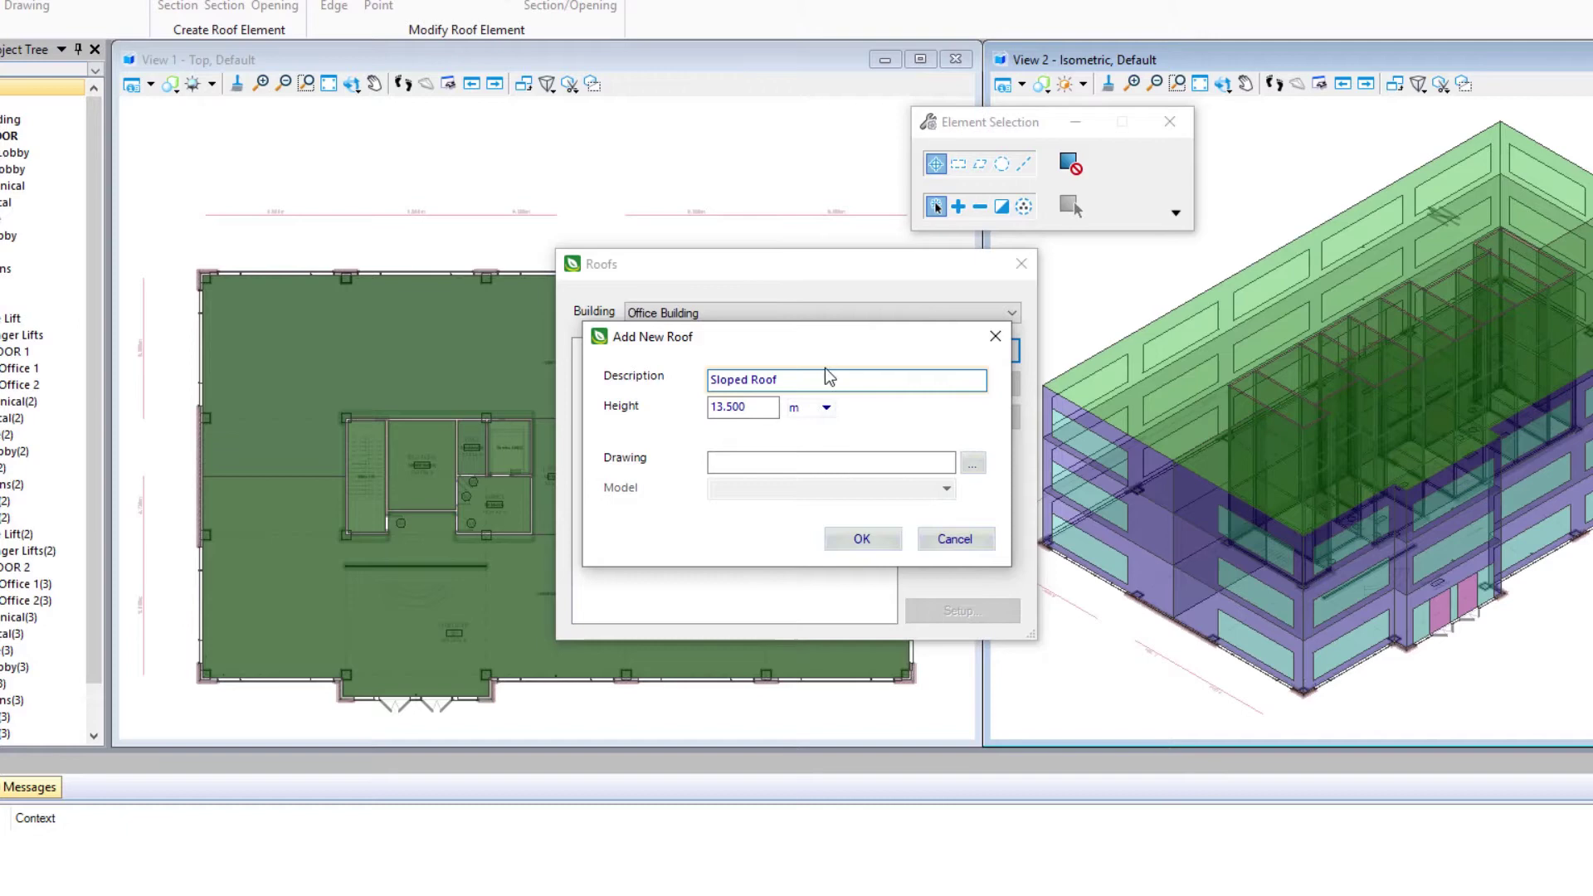
key(Tab)
click(975, 467)
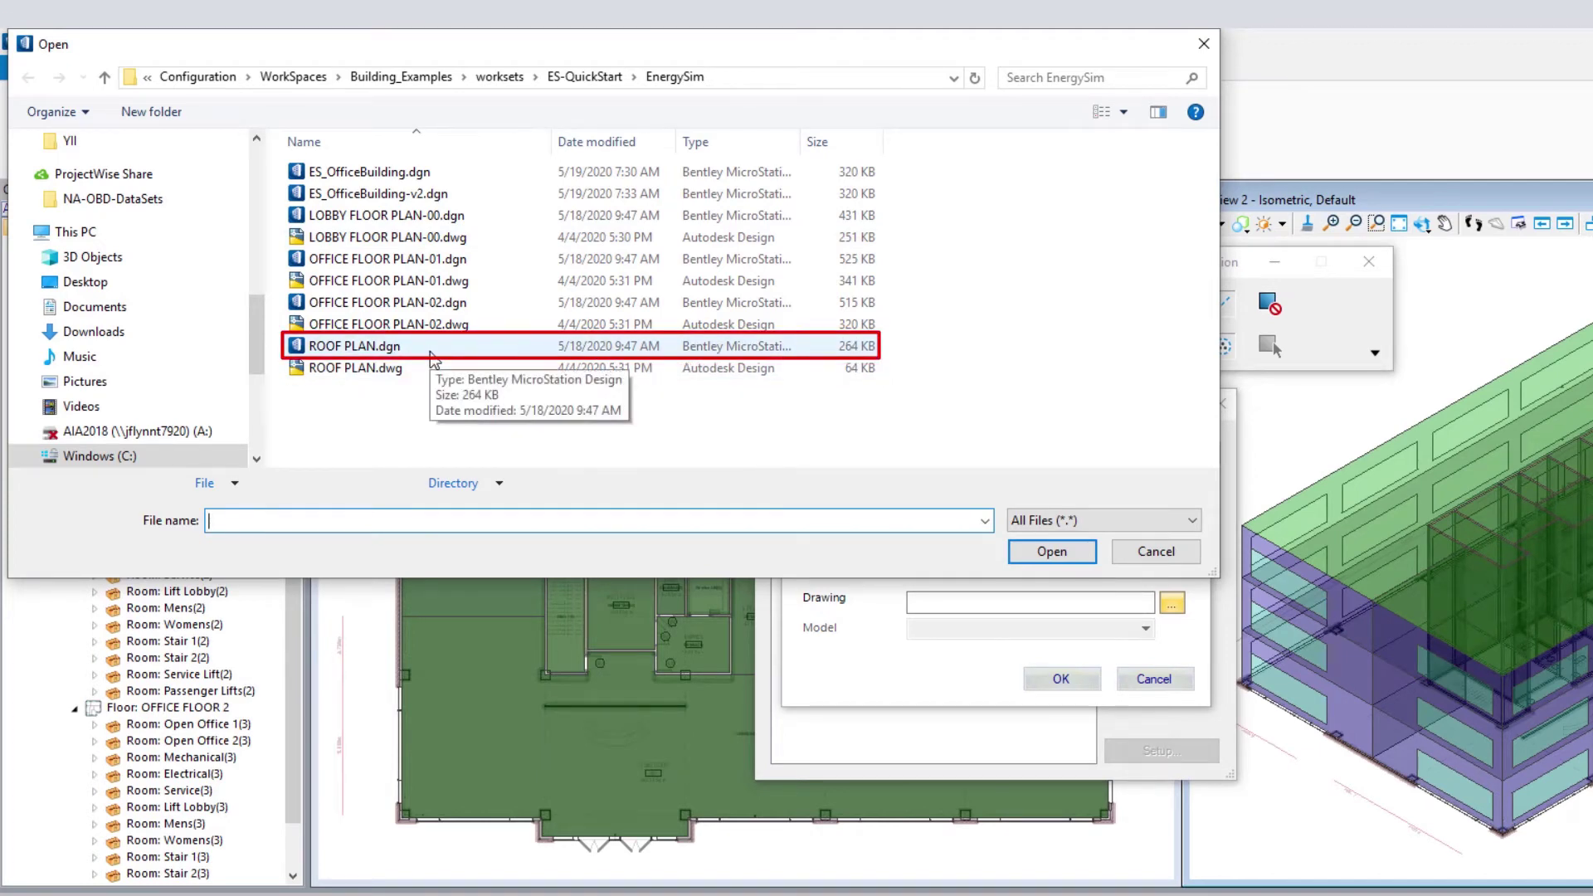
click(432, 360)
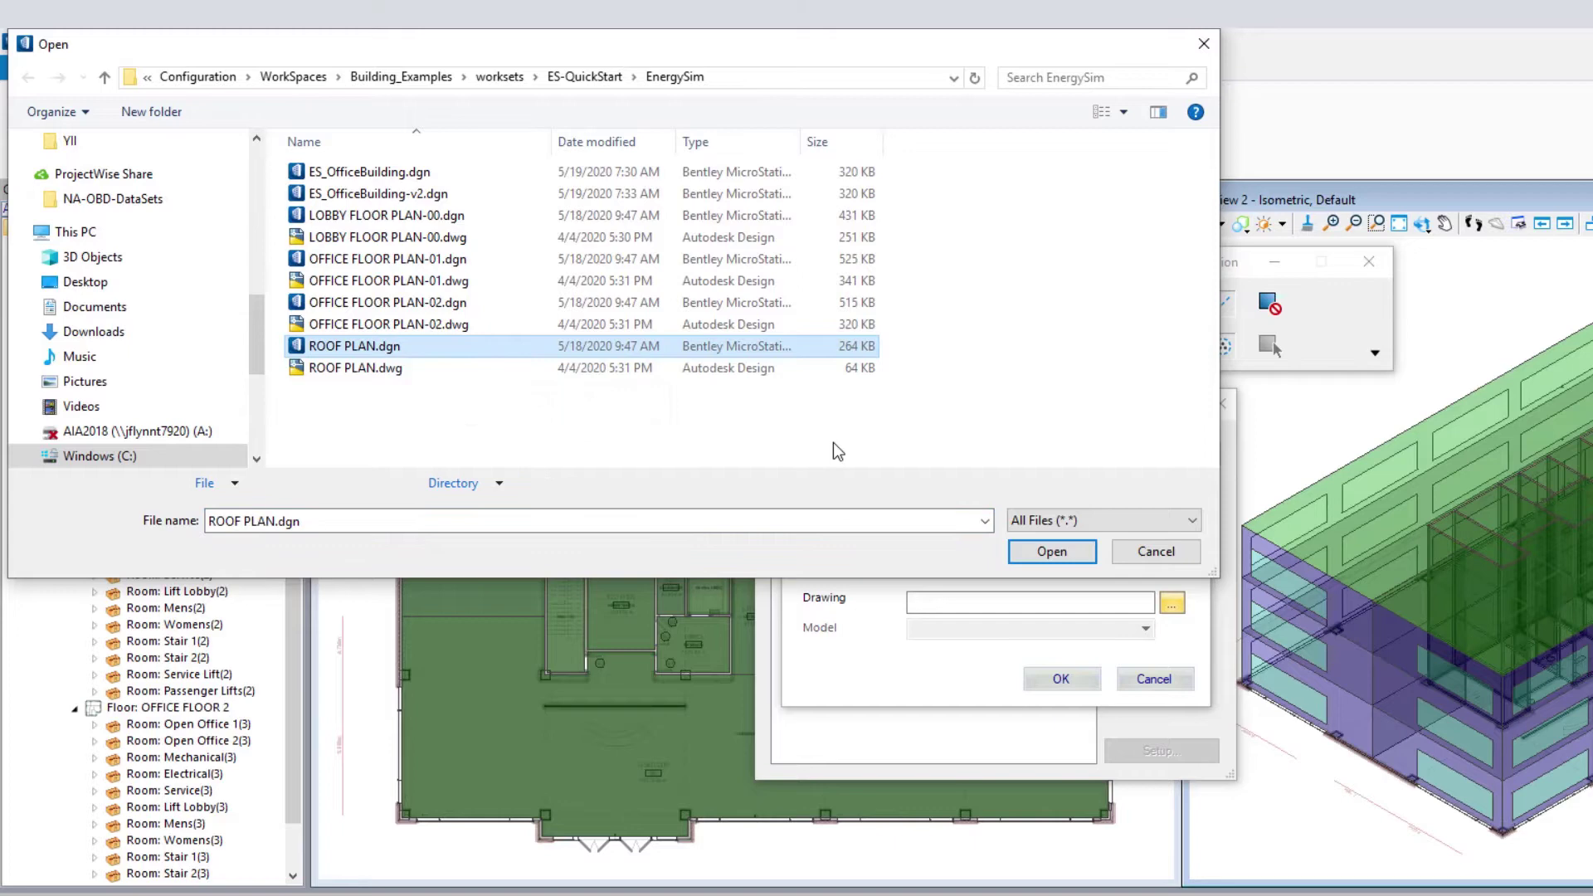
click(1051, 552)
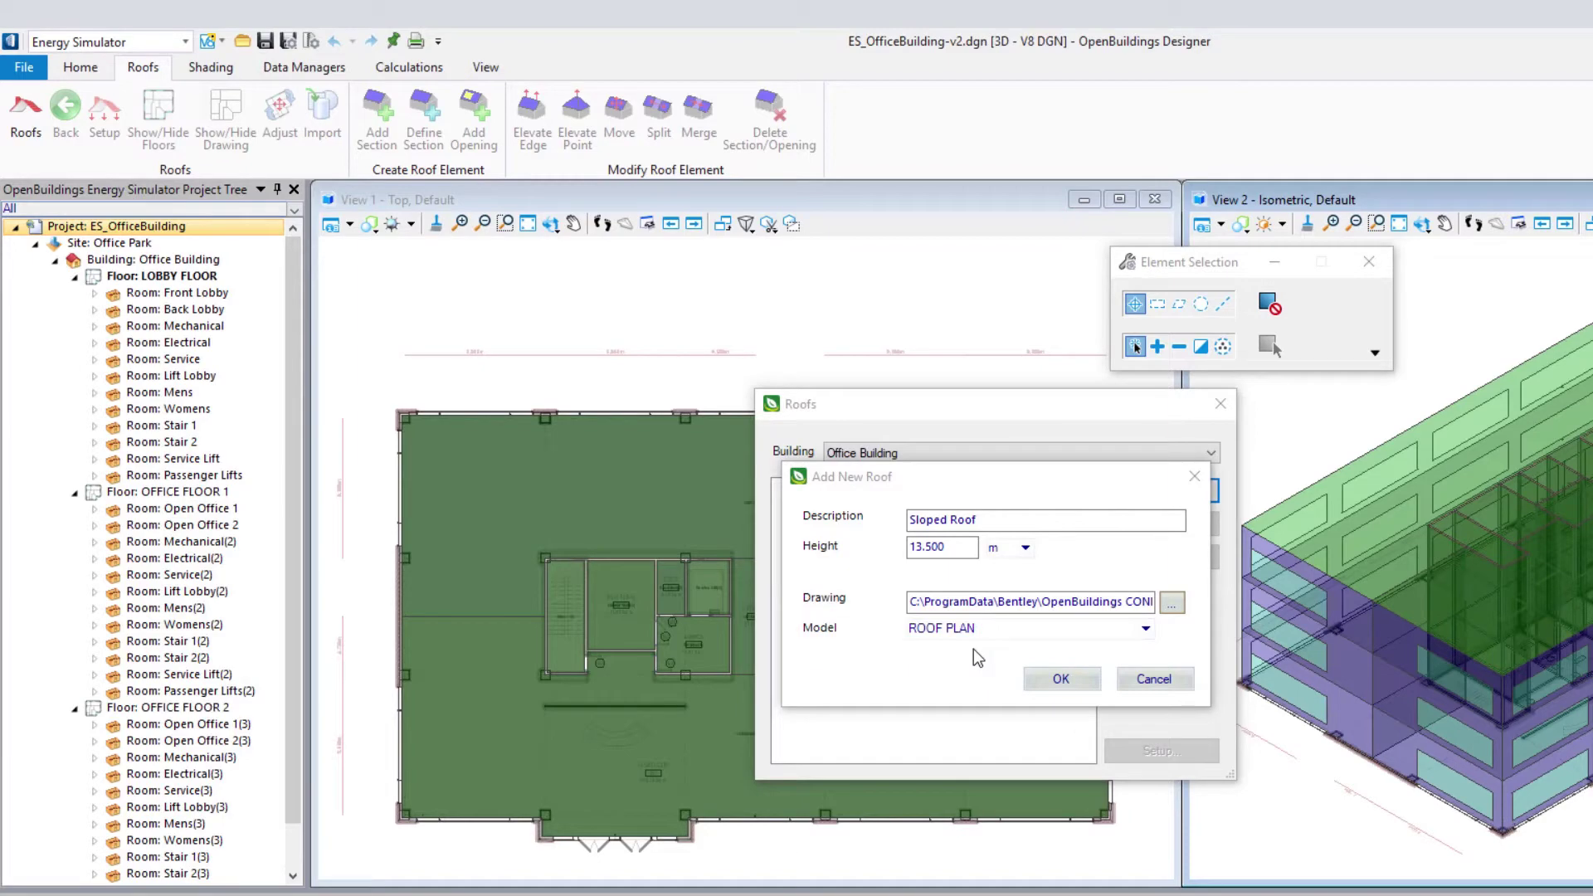
Step: Create the Sloped Roof, close views 3 and 4, and enlarge the plan view to fit the outline
click(1060, 678)
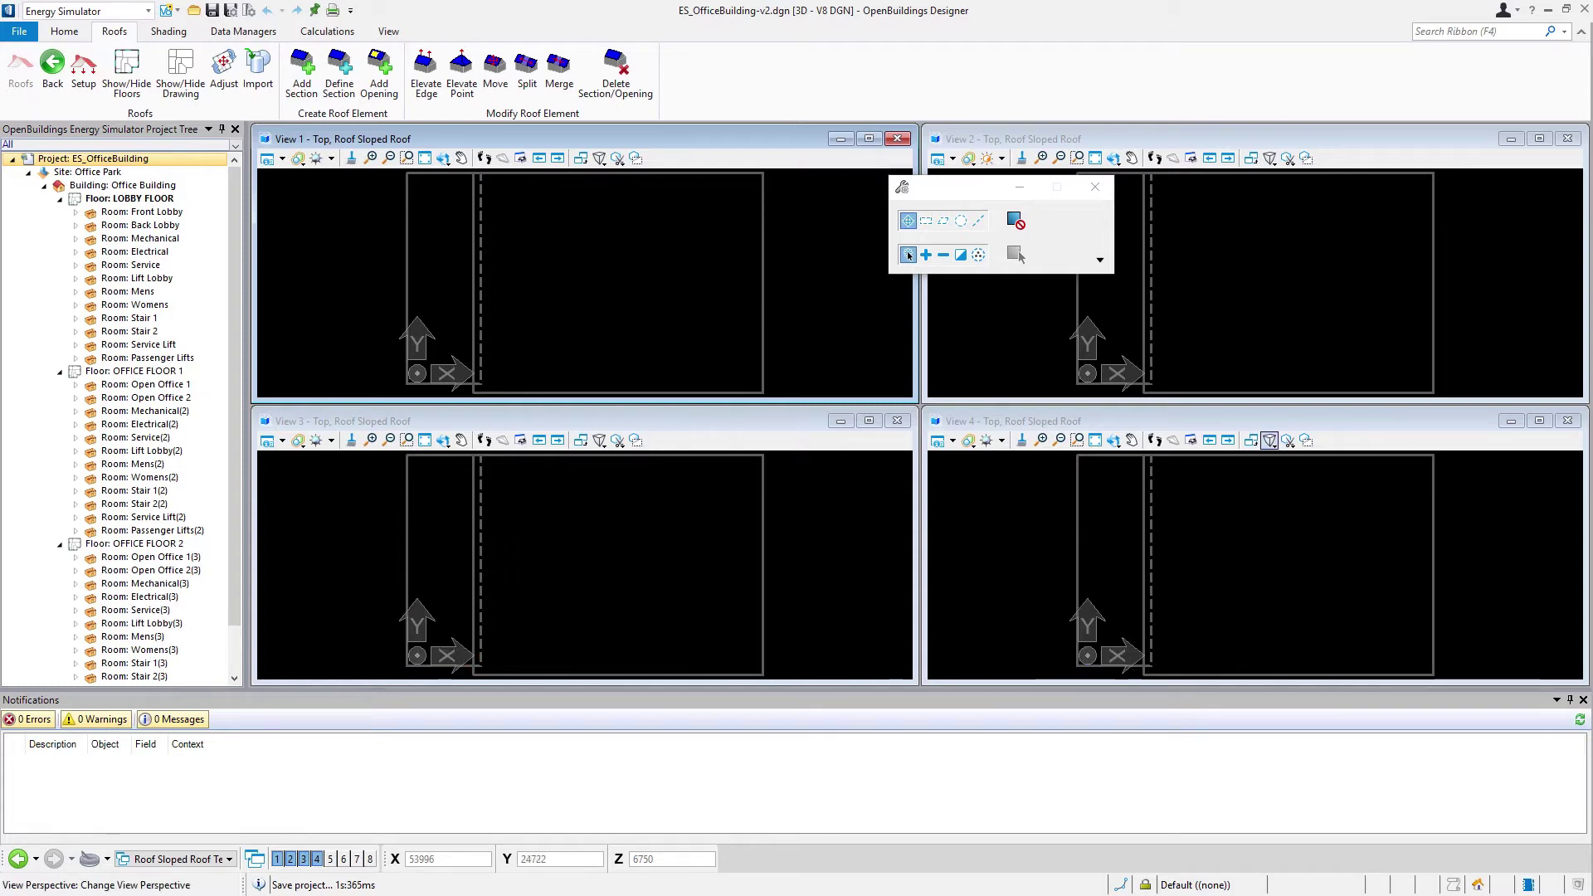
click(1567, 421)
click(899, 421)
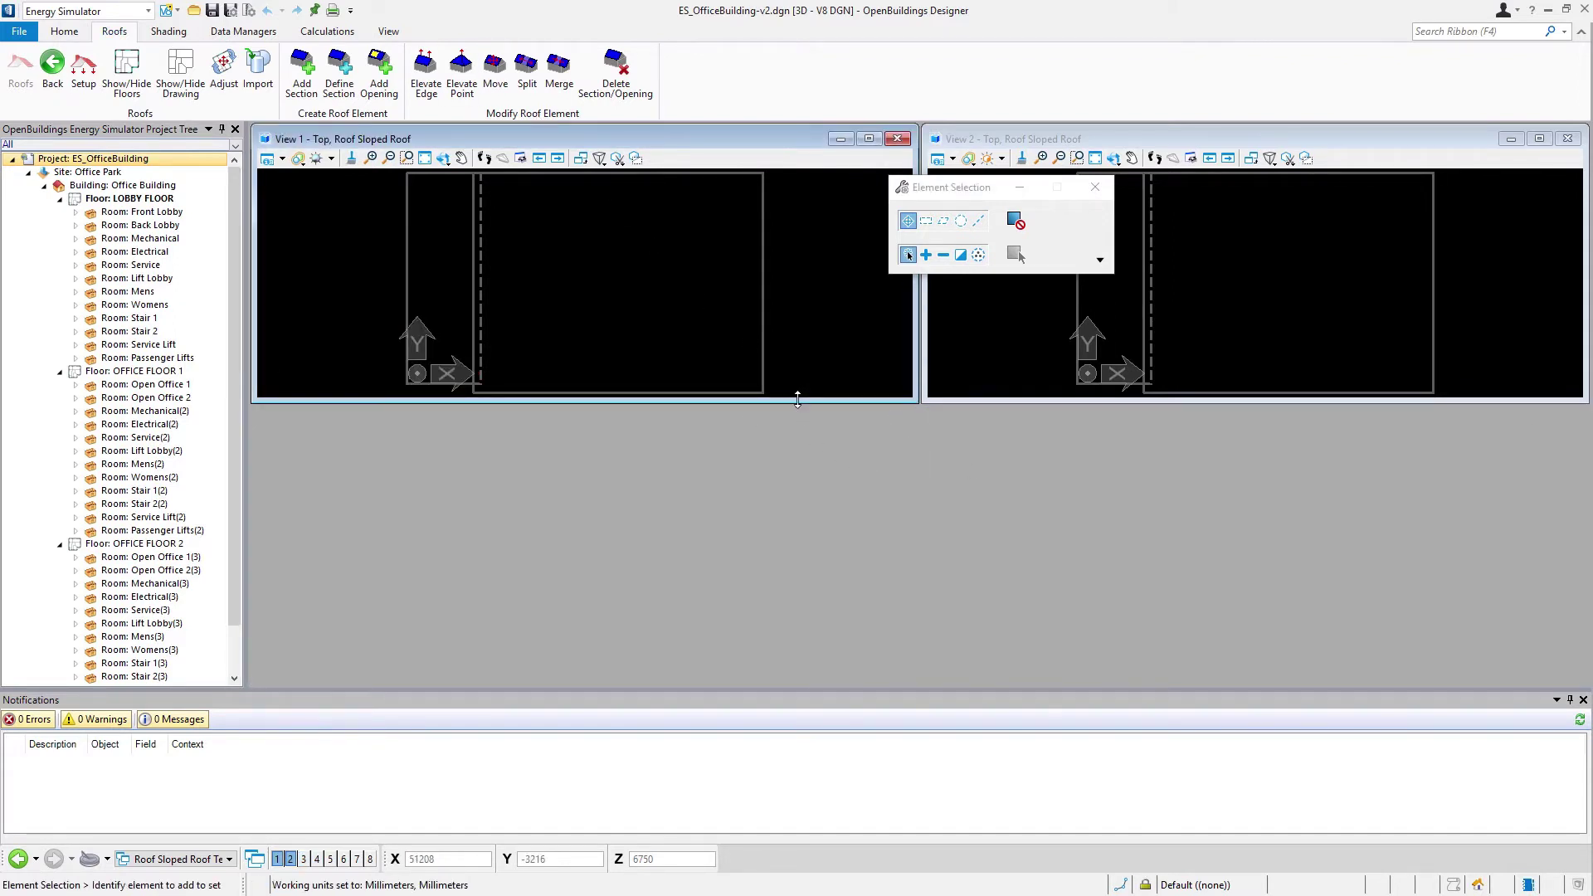
drag(800, 401, 819, 680)
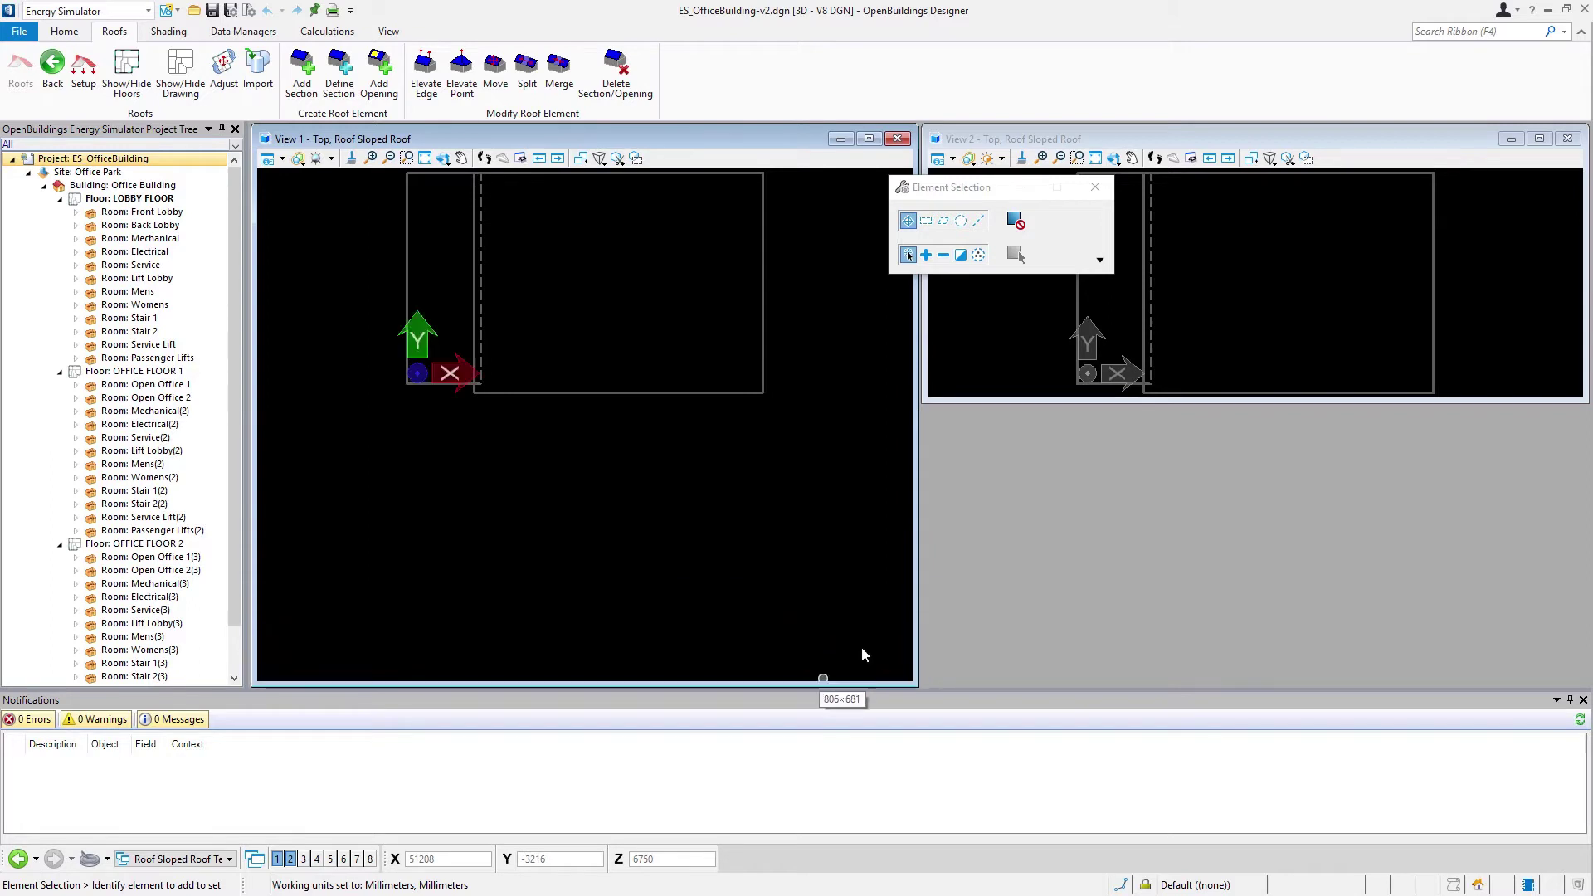
drag(1027, 401, 1030, 685)
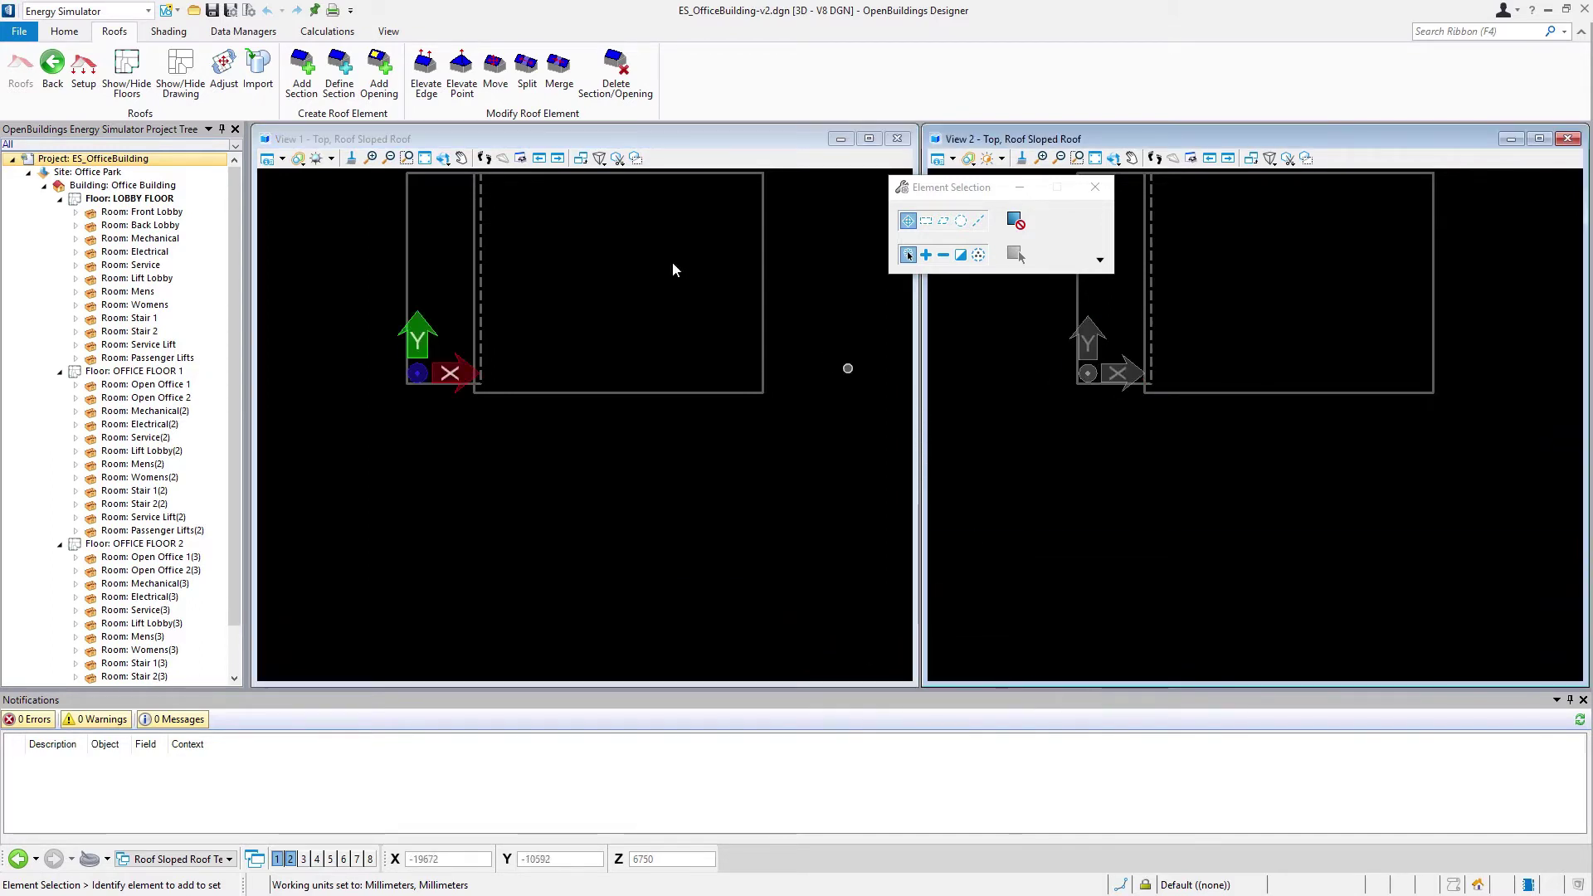
click(425, 157)
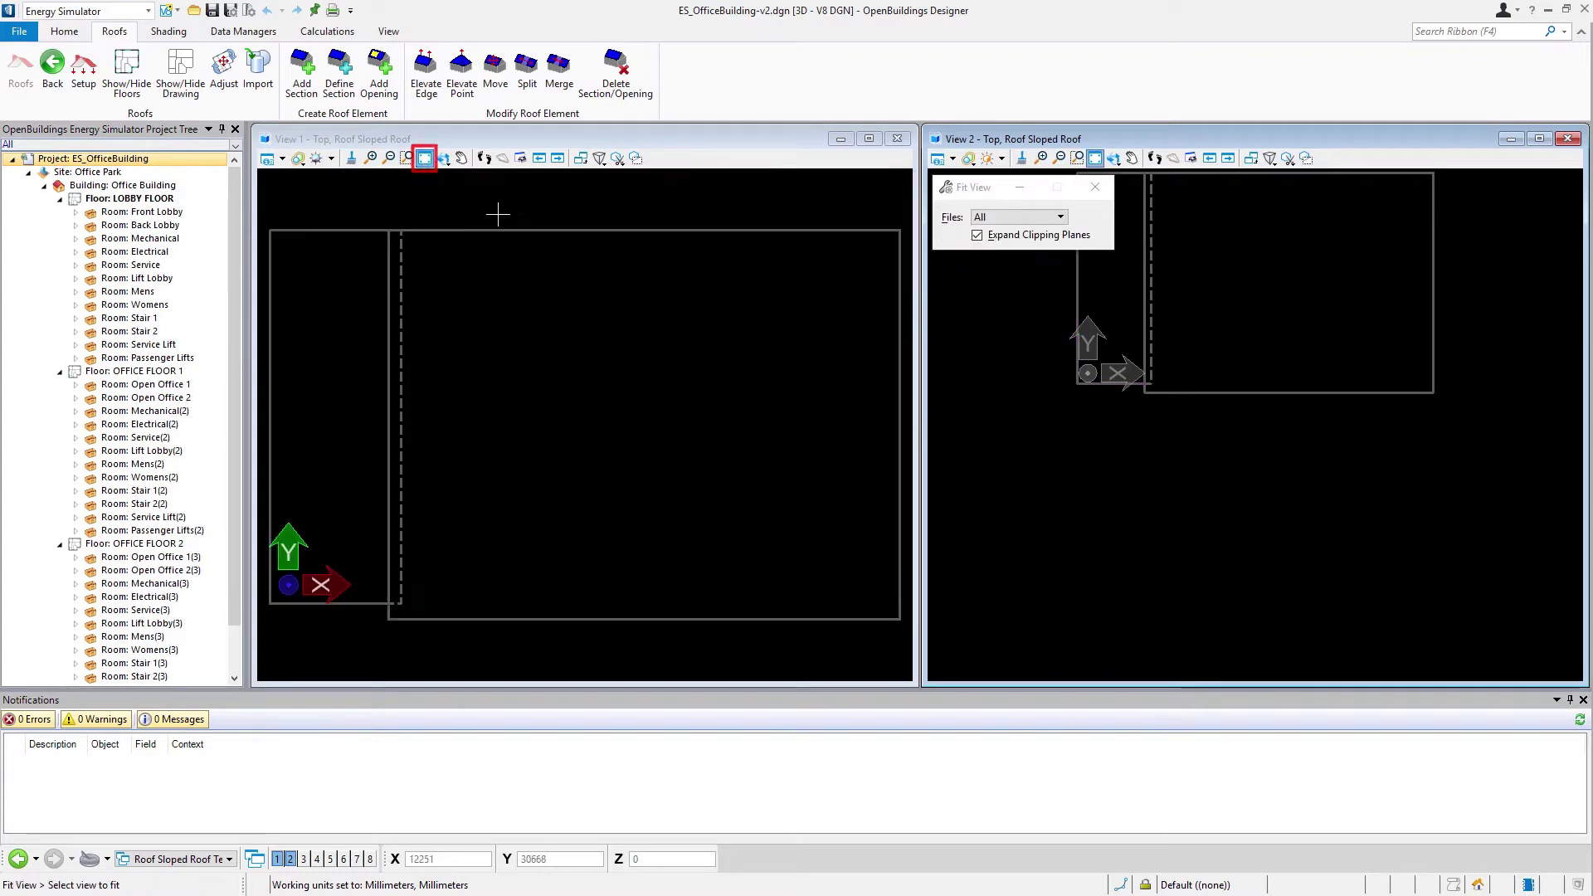
Step: Show the roof isometrically in View 2 with the EnergySim Modeling display style
click(1114, 157)
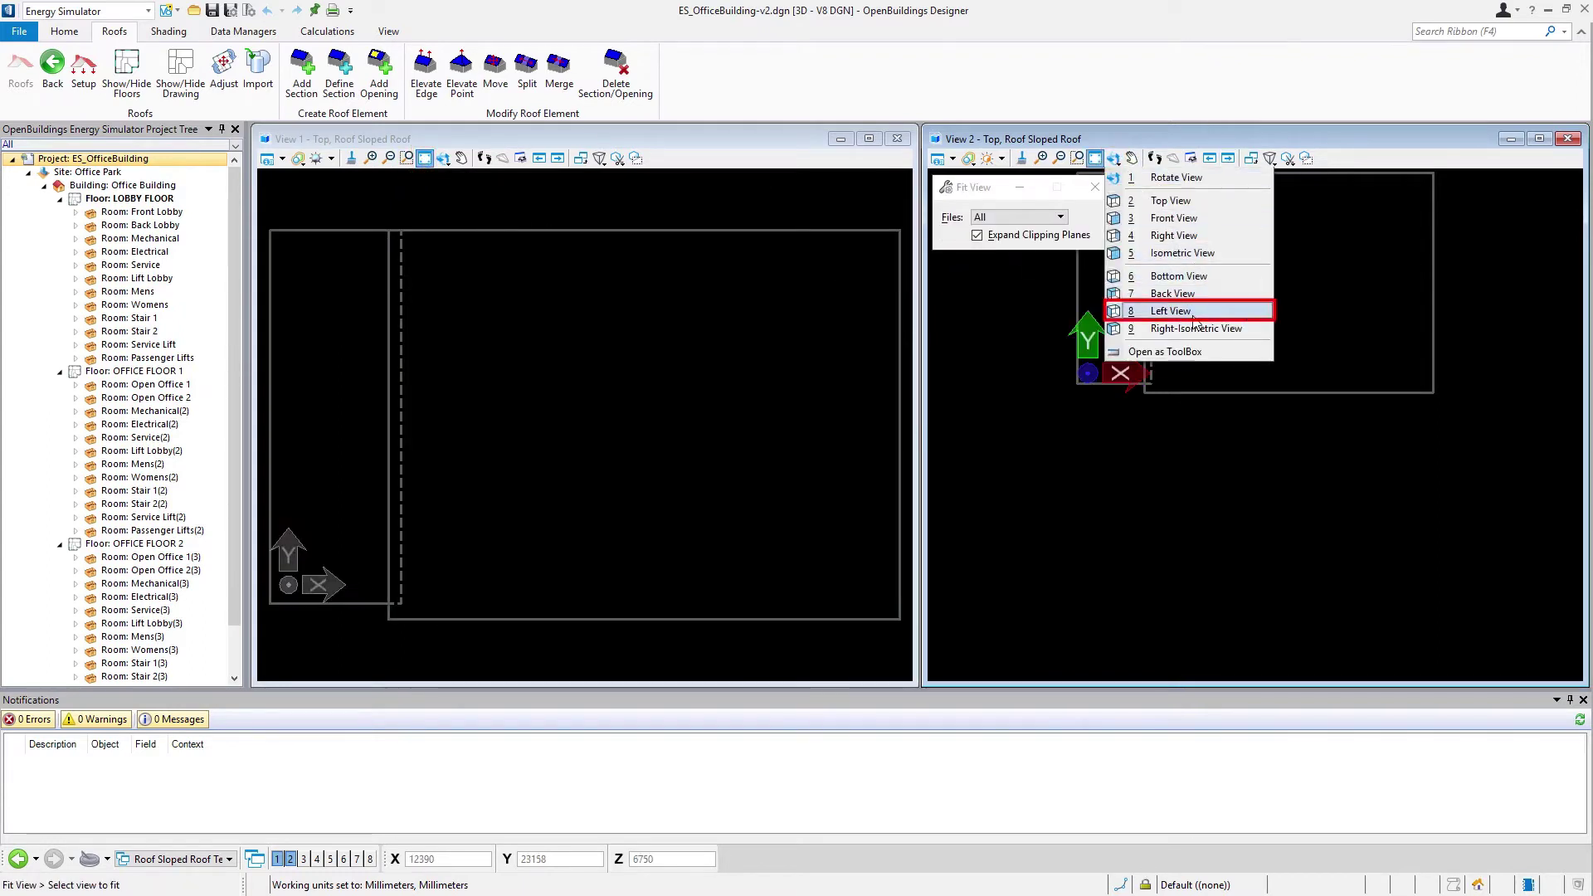
click(1195, 253)
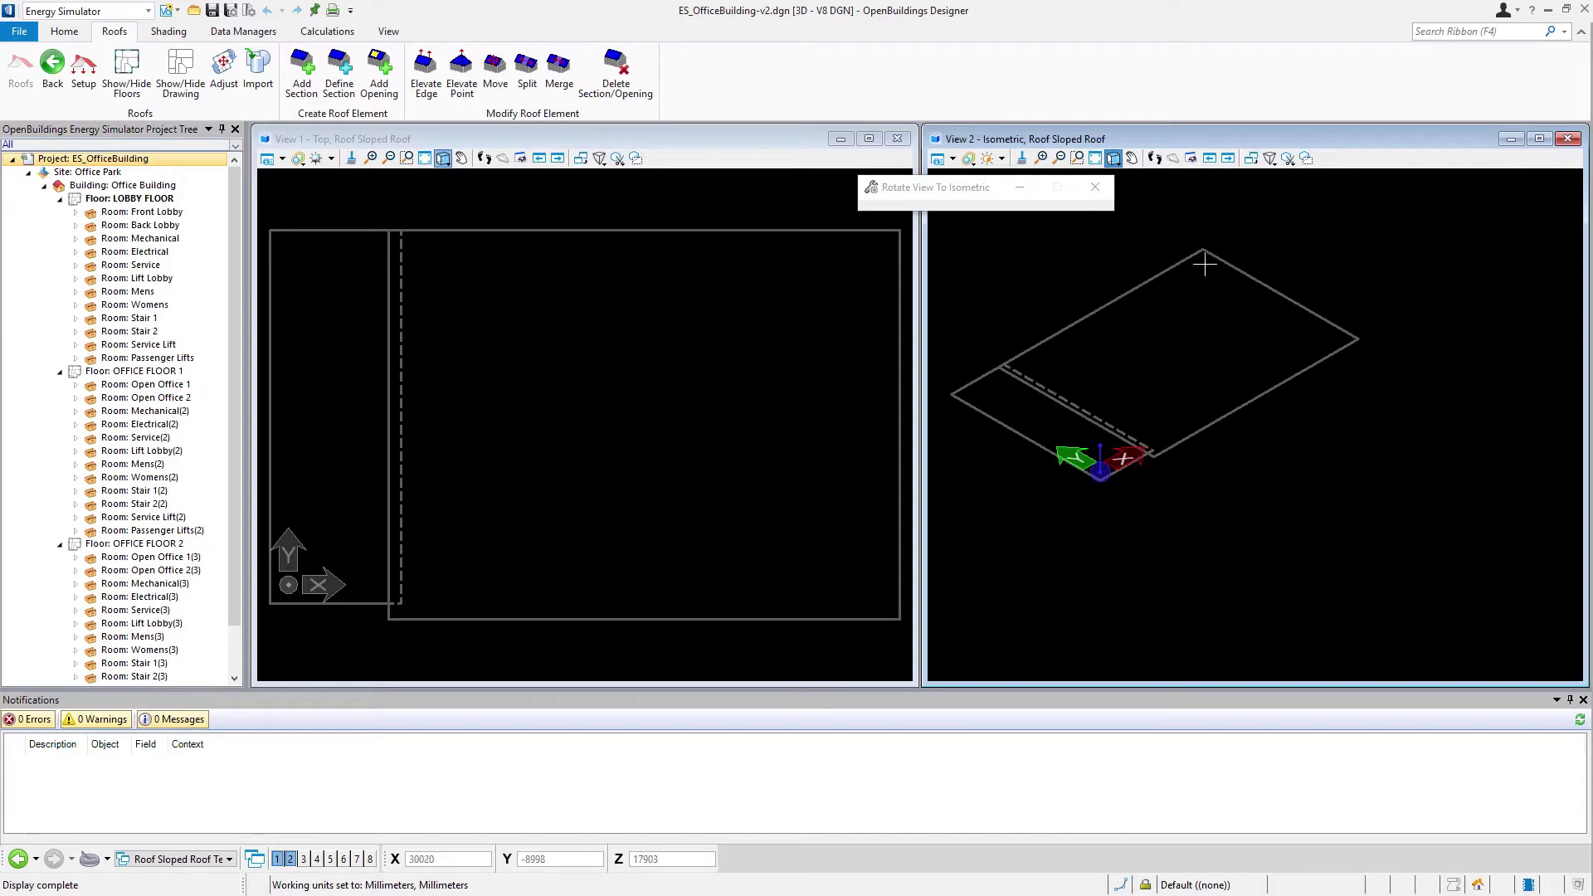
click(1094, 158)
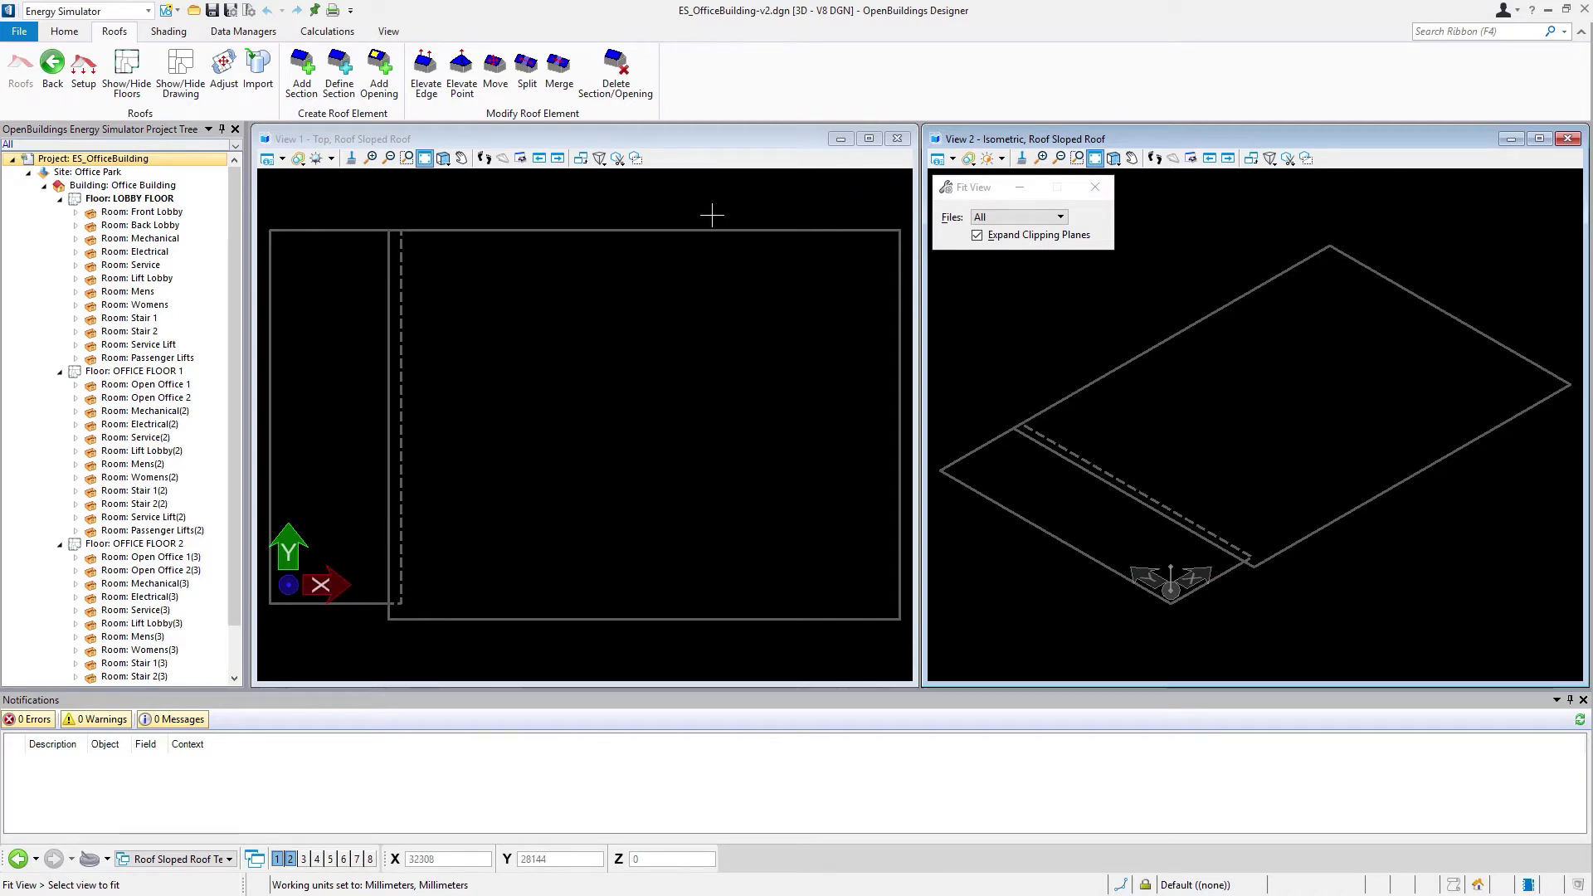
click(967, 164)
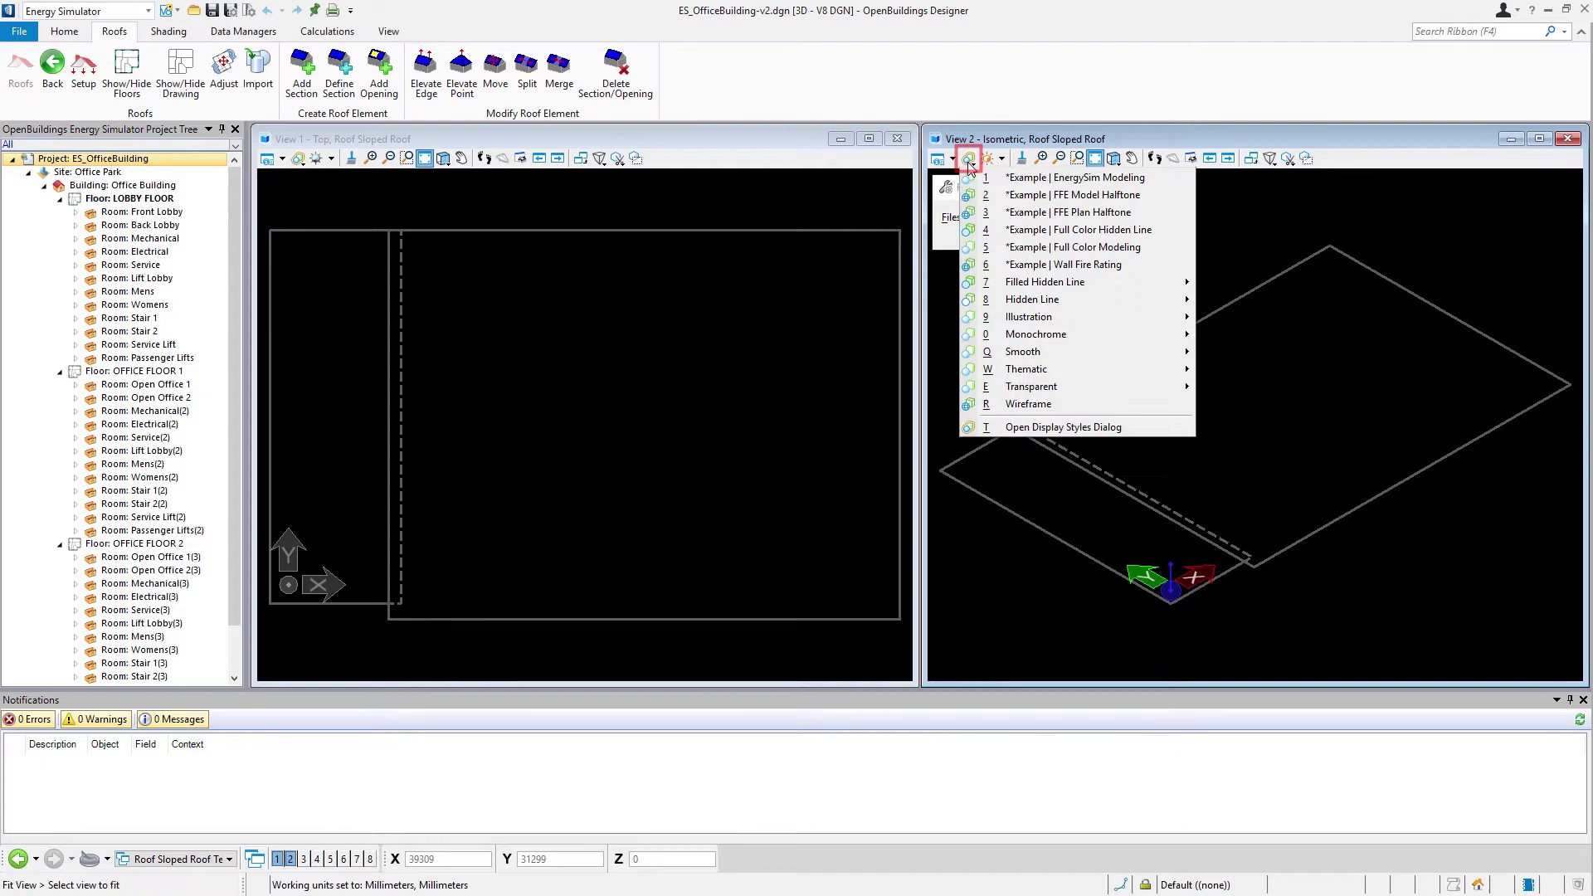
click(1045, 180)
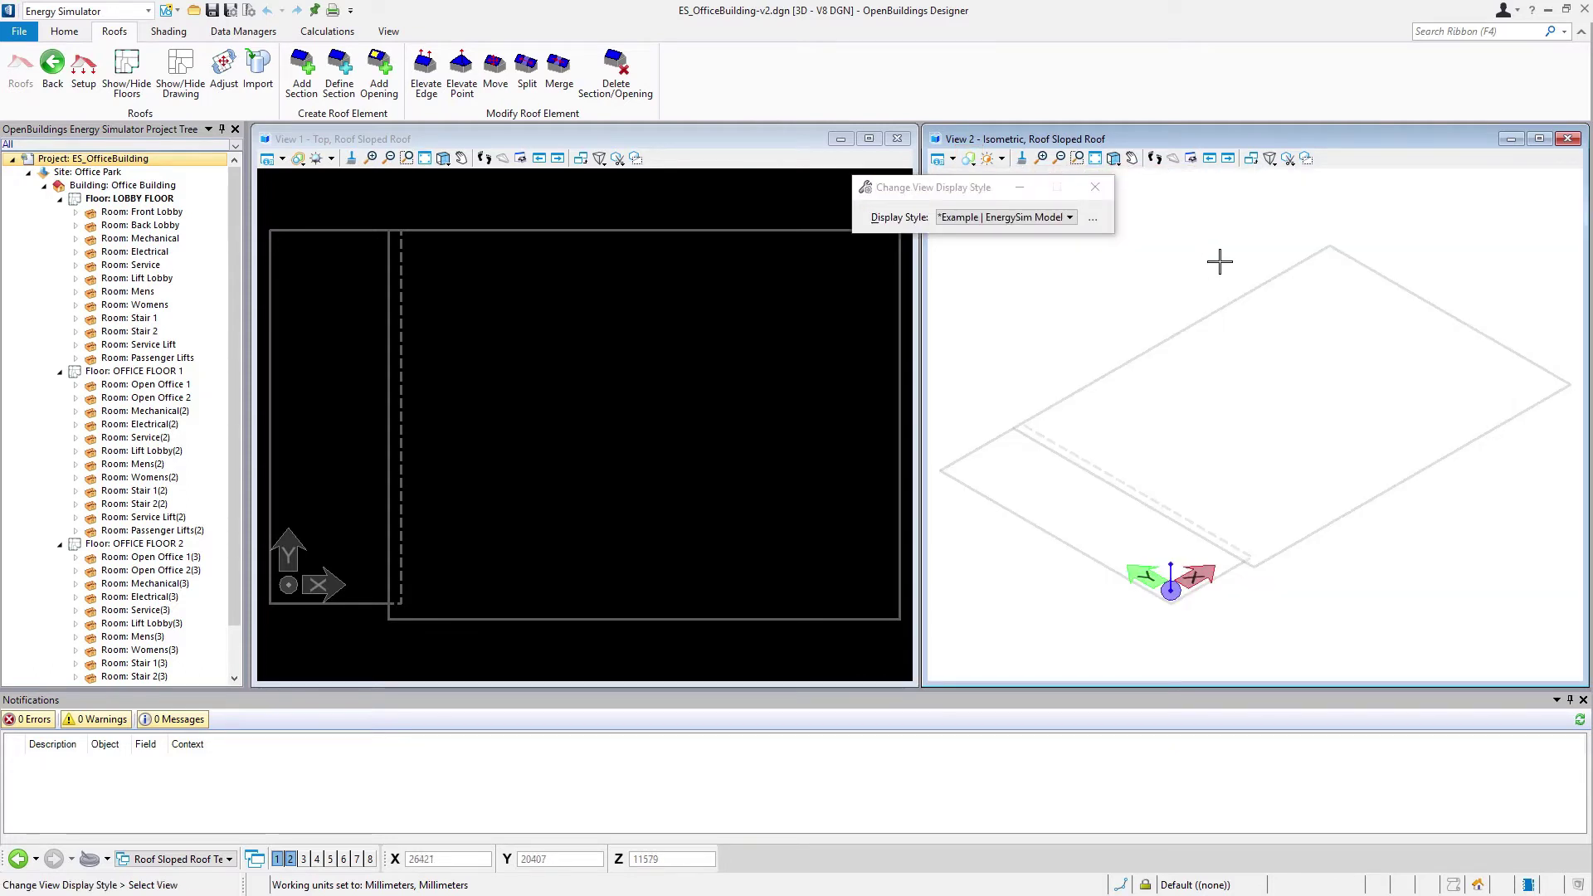
click(1095, 187)
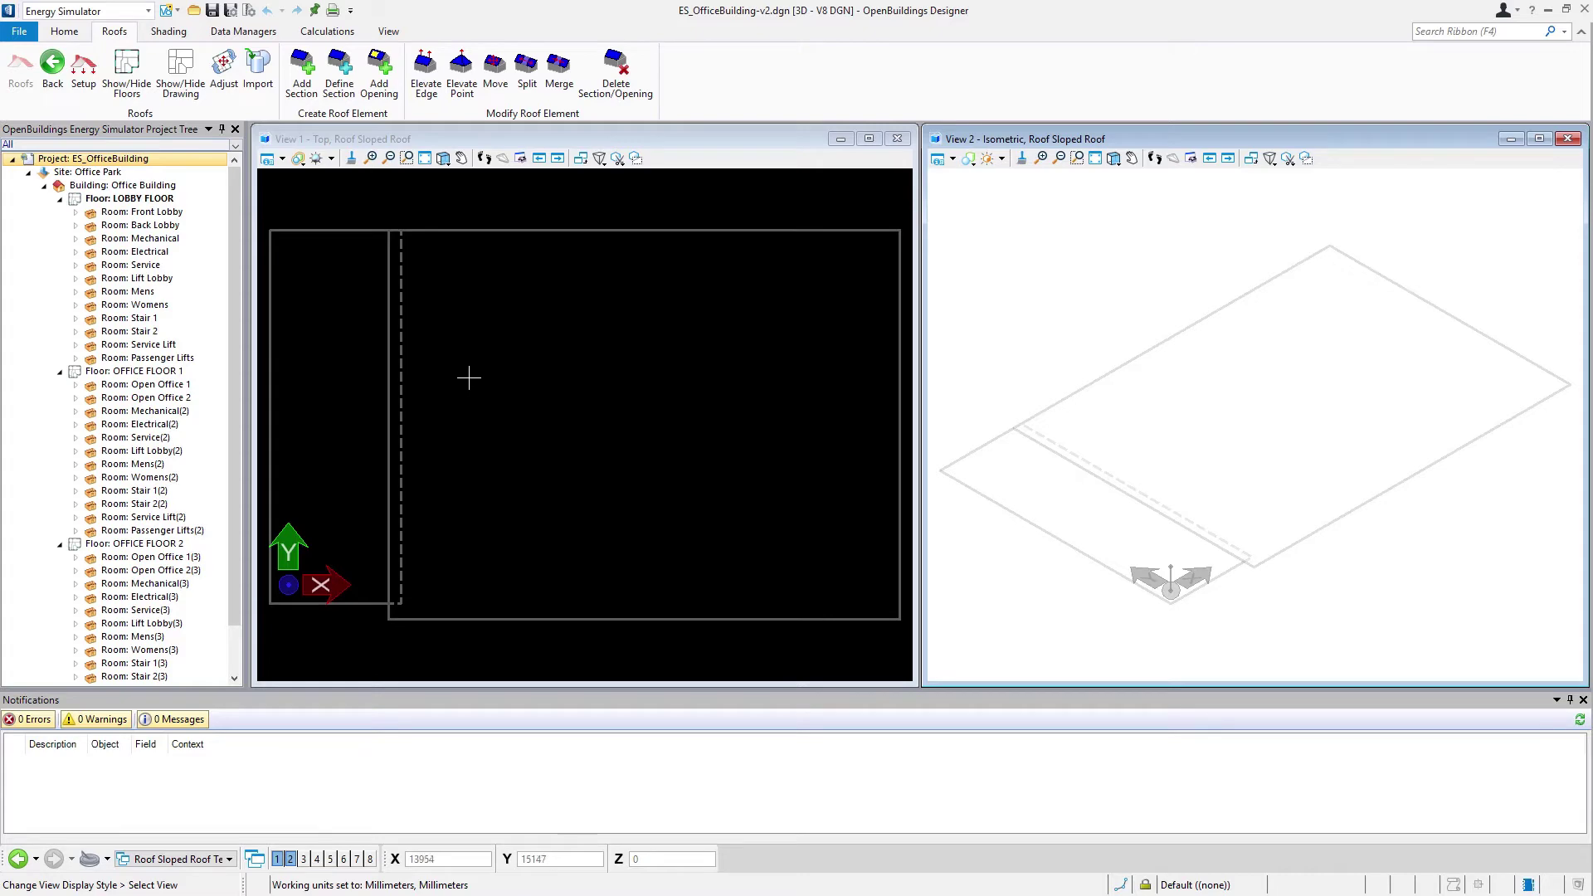
Step: Trace the left strip's four corners as a new 15° pitched roof section
click(301, 87)
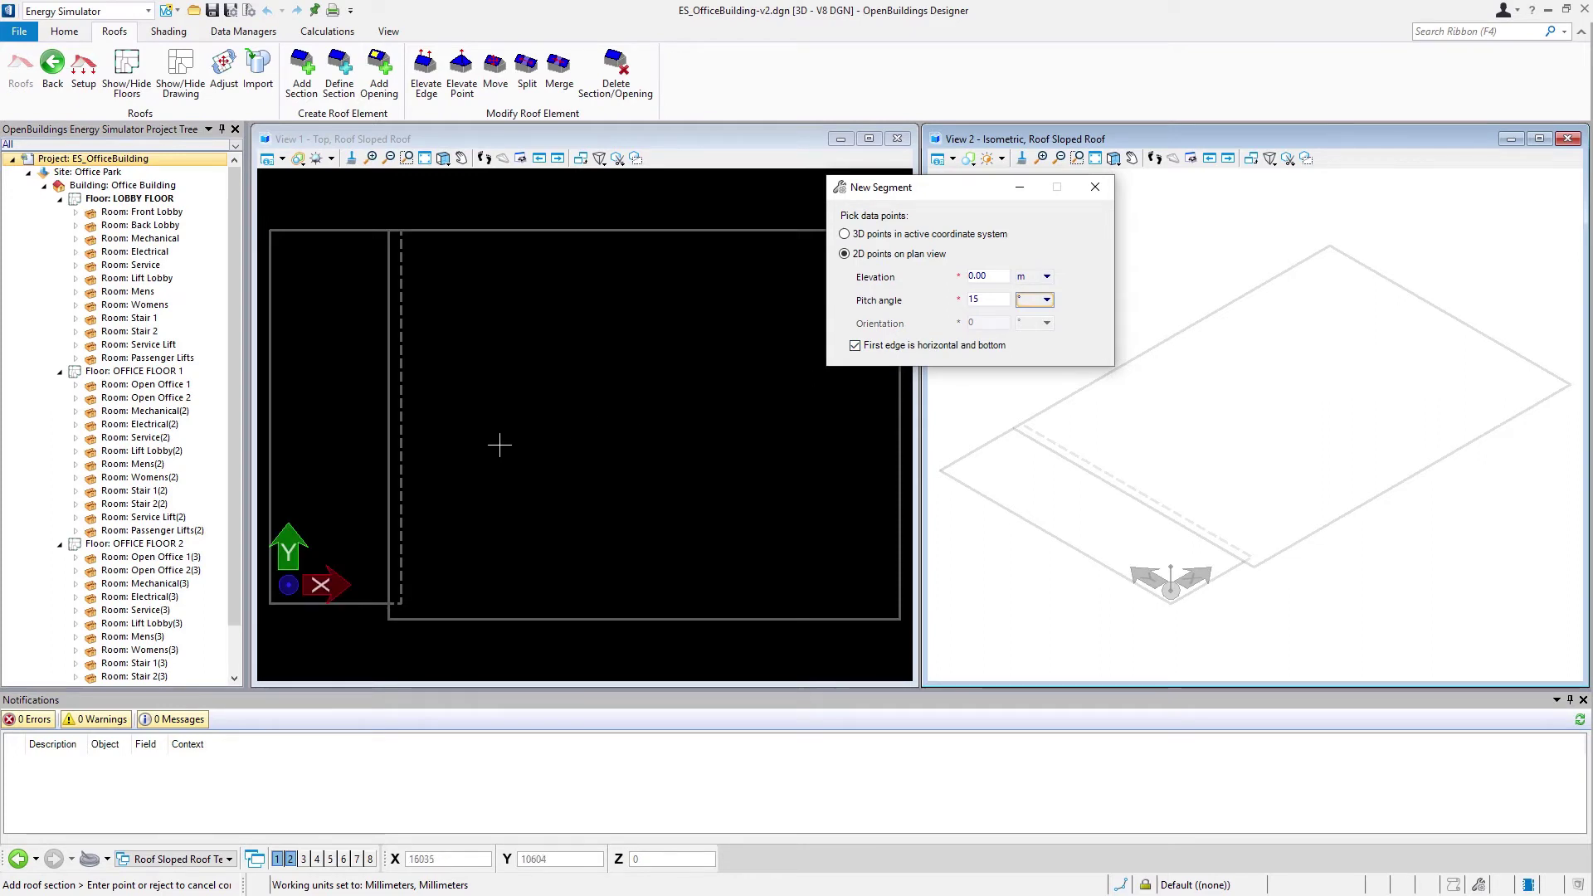
click(272, 602)
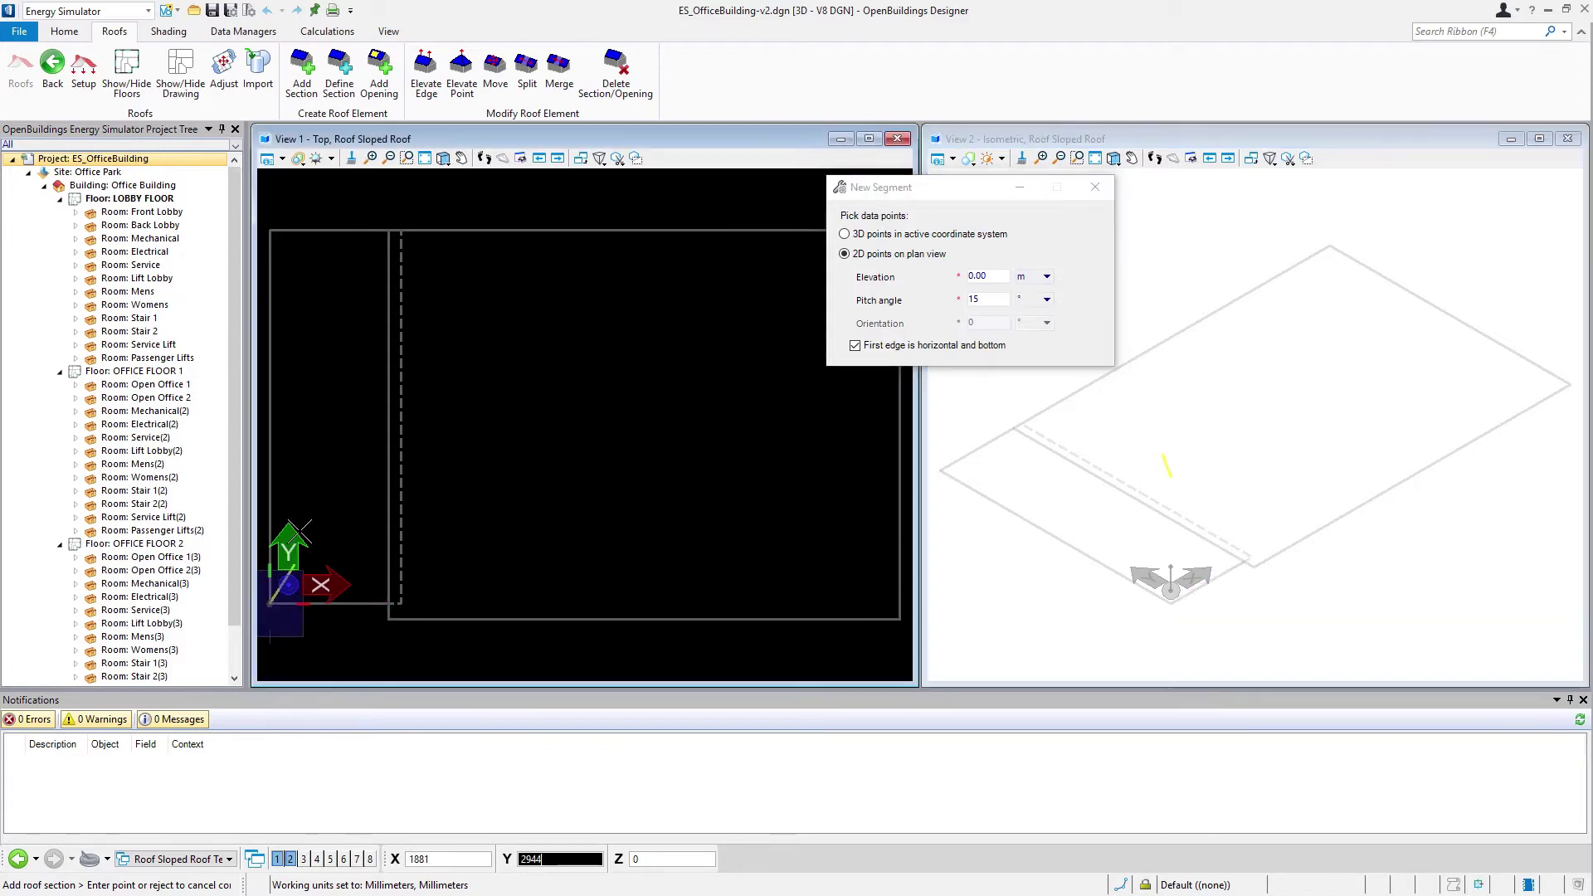
click(271, 229)
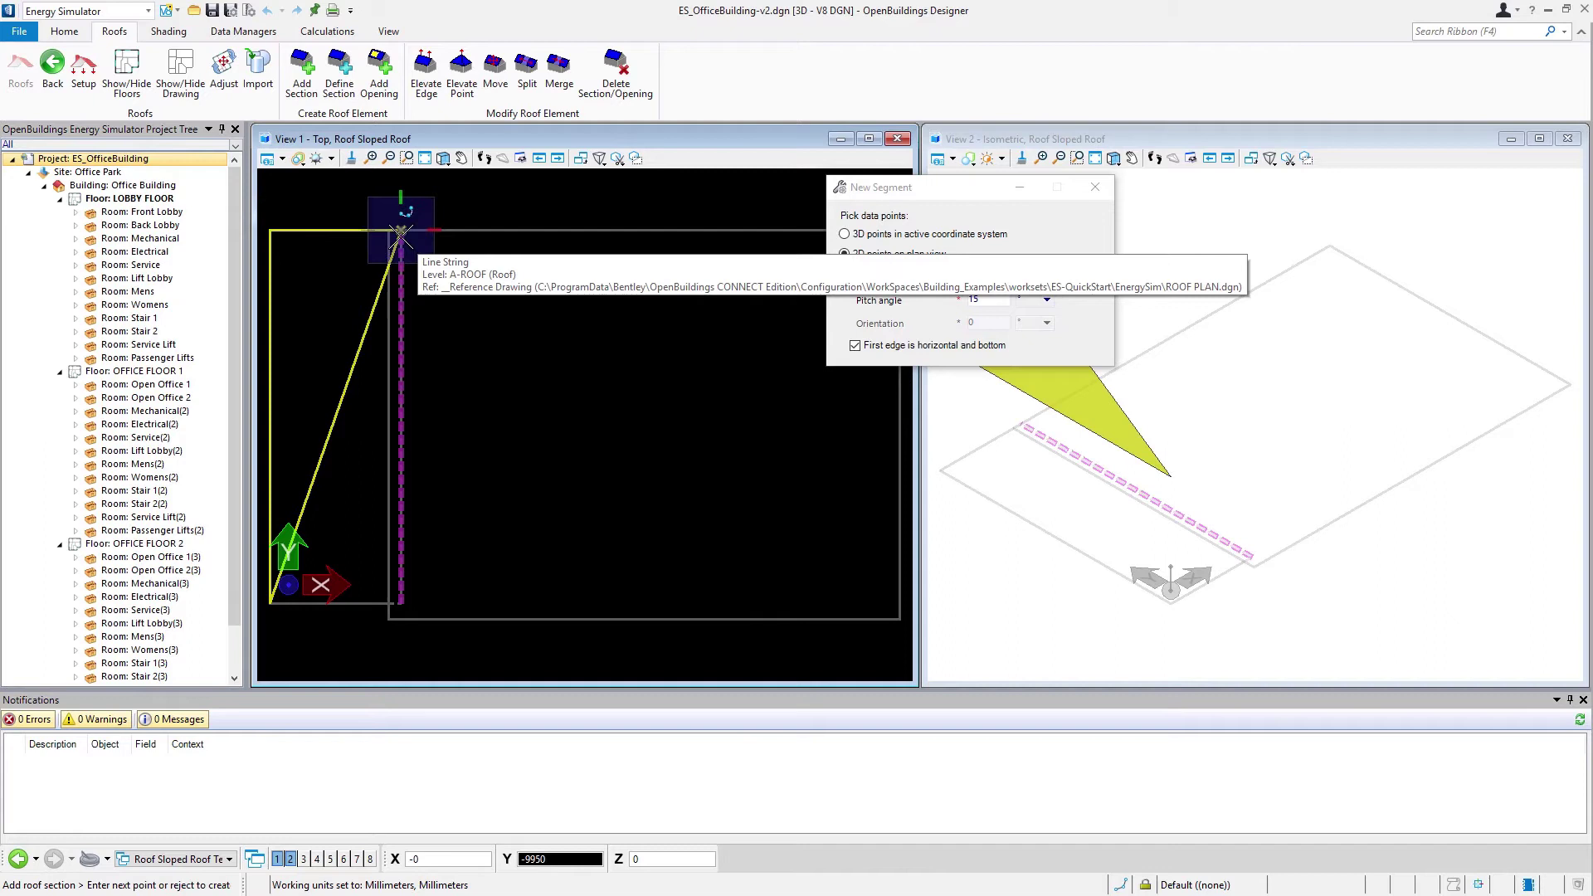
click(400, 232)
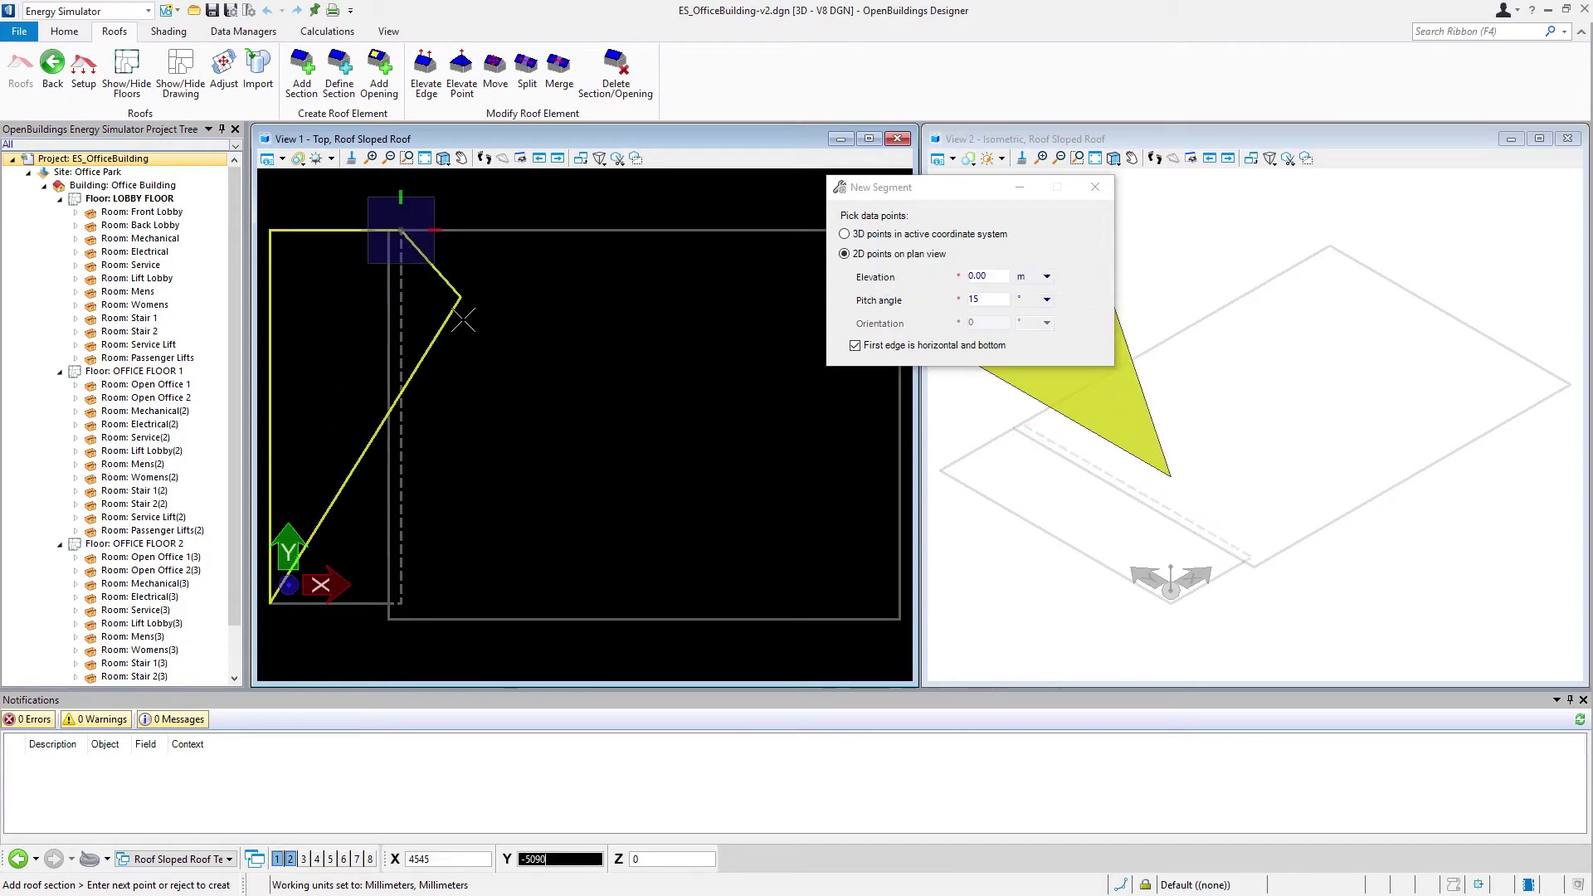
click(400, 601)
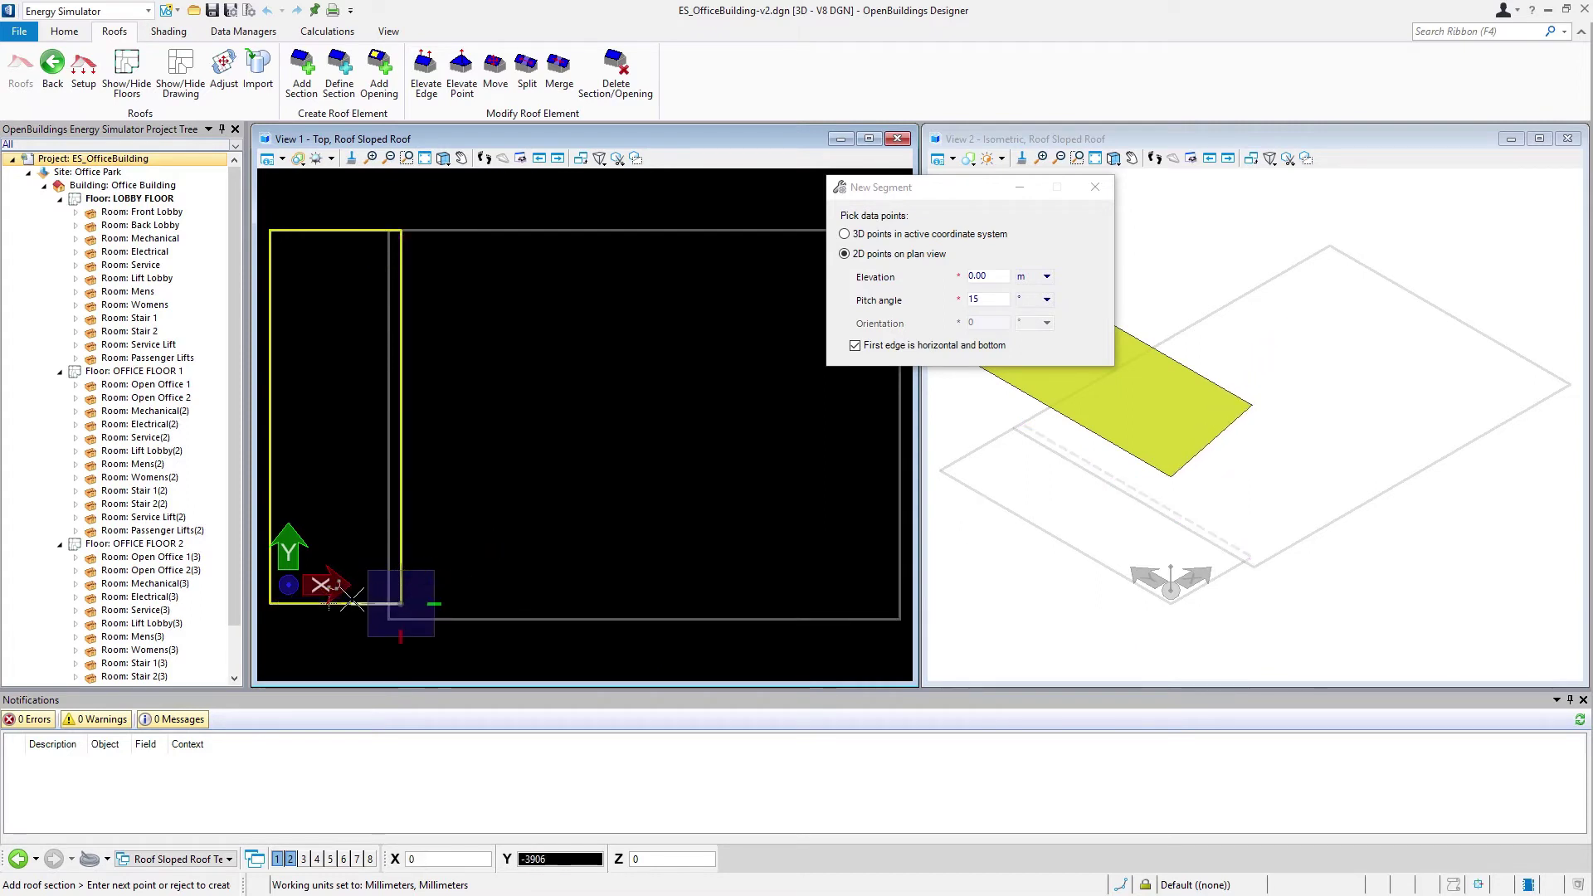
Step: Accept the left section, then trace the large right rectangle as a second 15° section
right_click(340, 550)
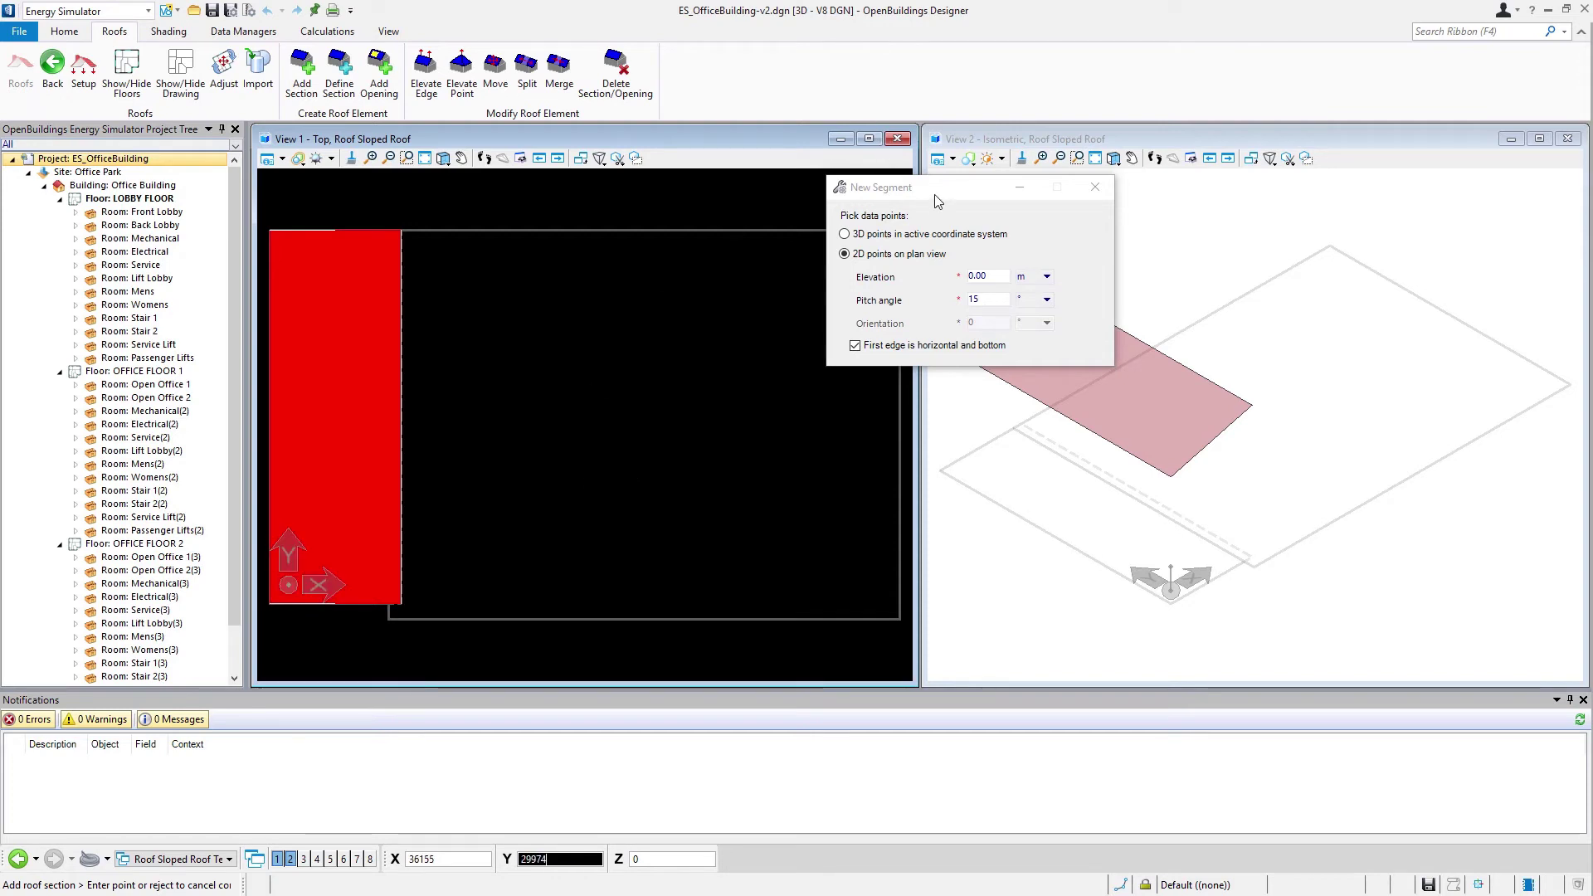
drag(933, 187, 1111, 161)
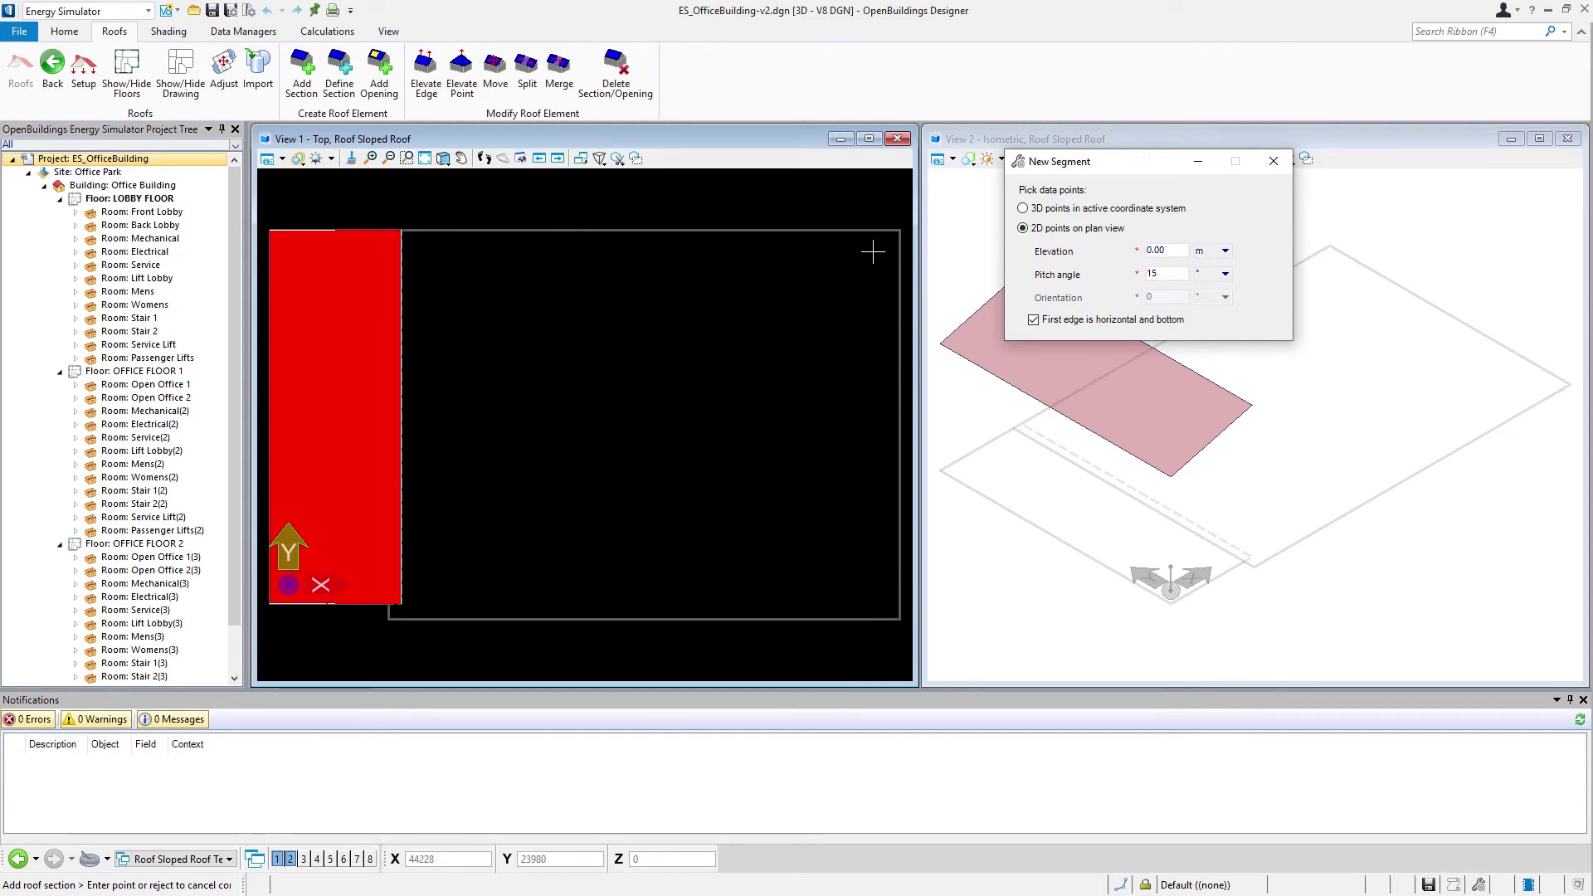
click(898, 230)
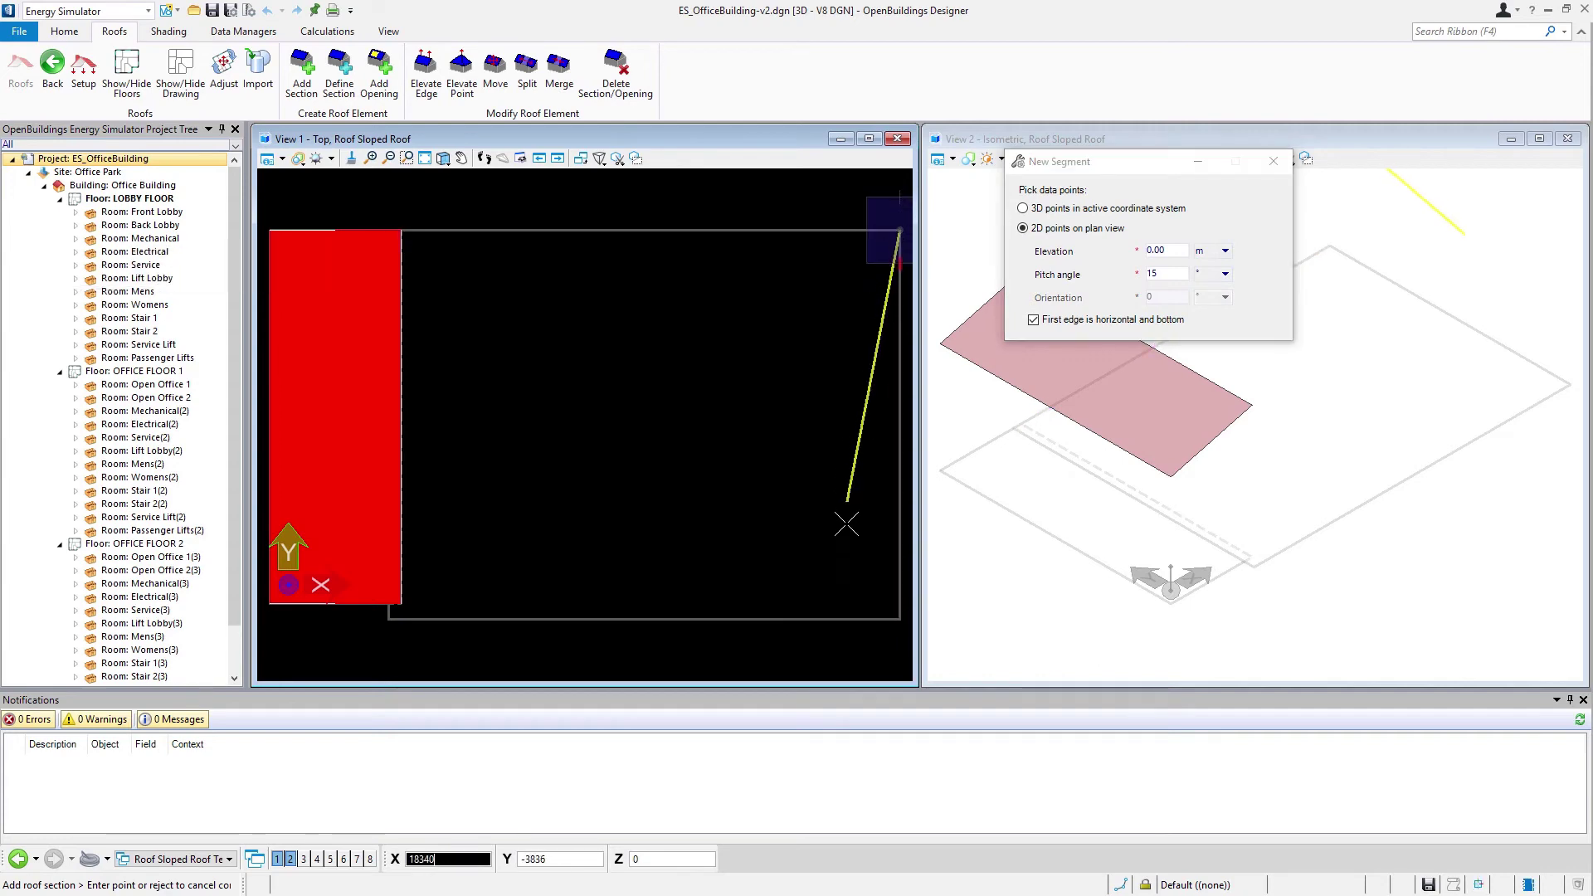
click(898, 616)
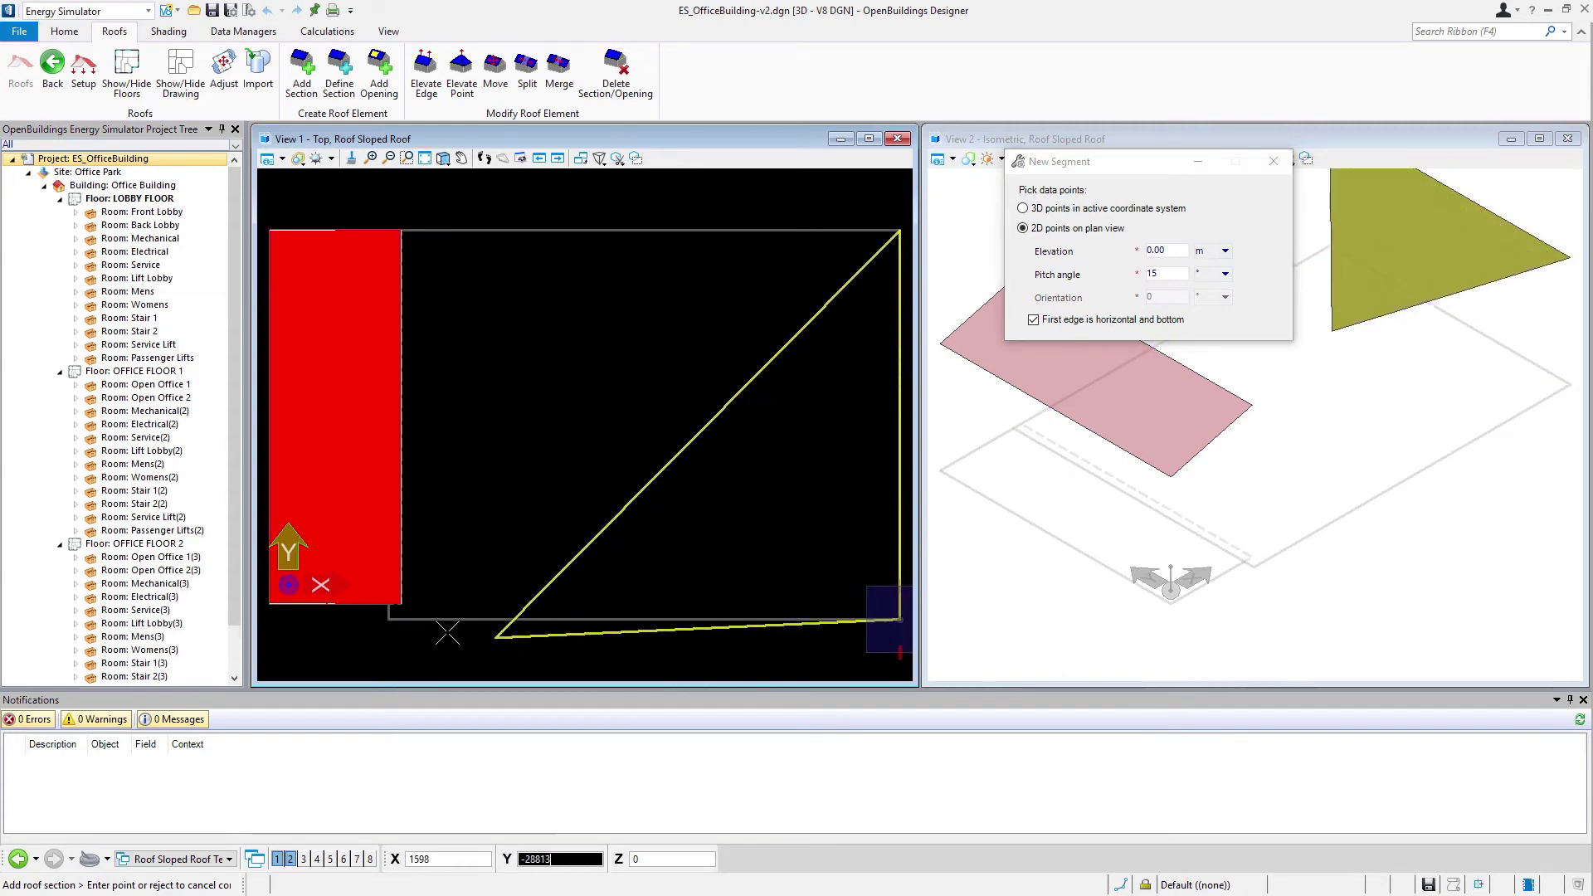
click(389, 618)
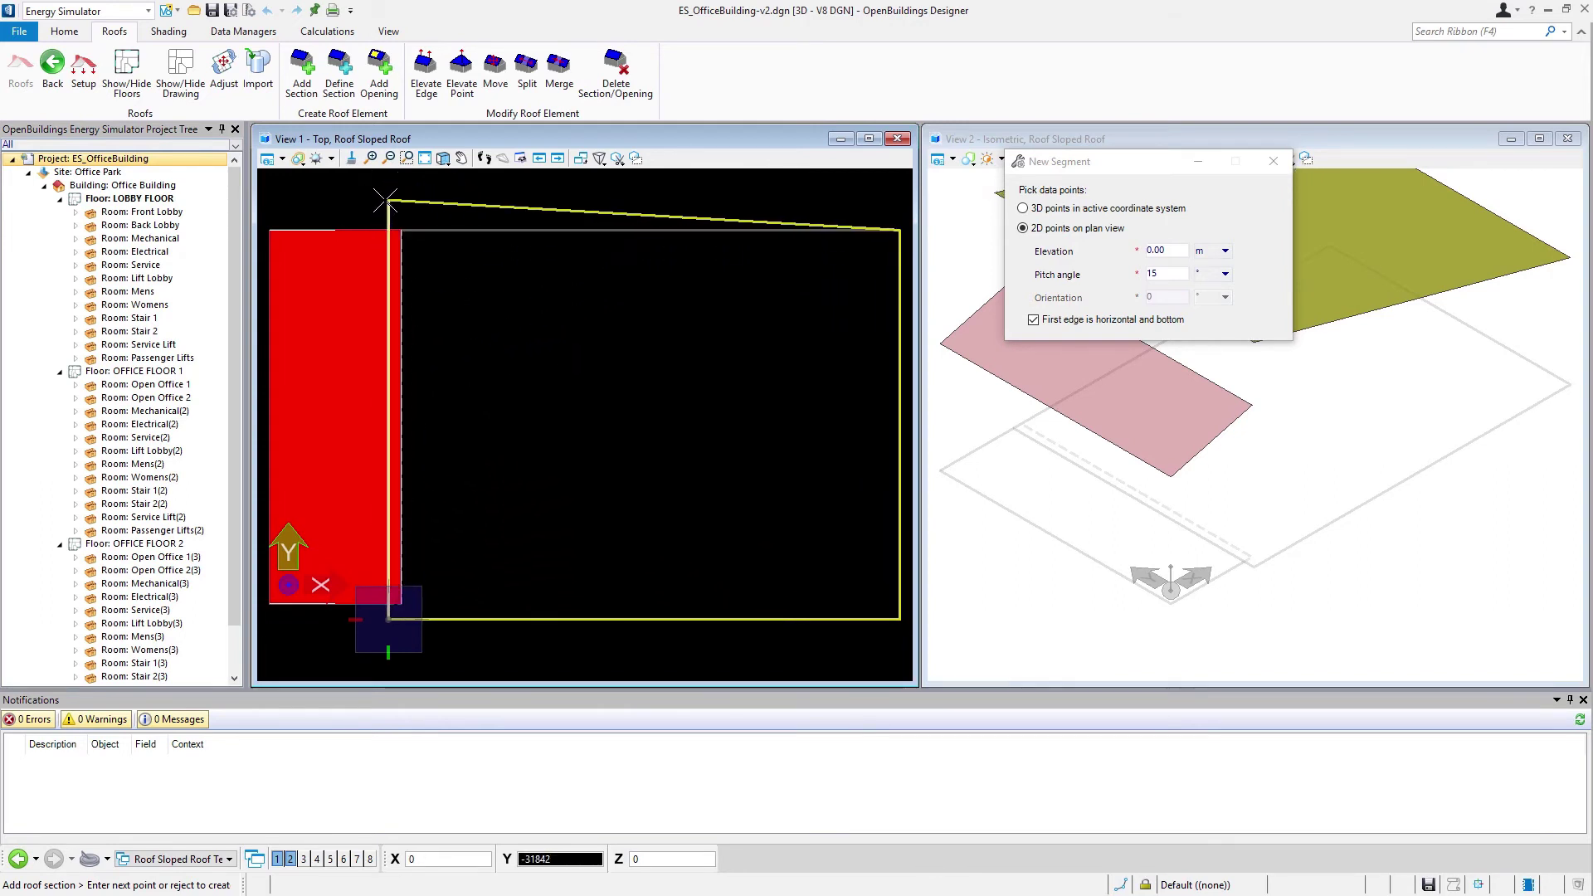
key(Return)
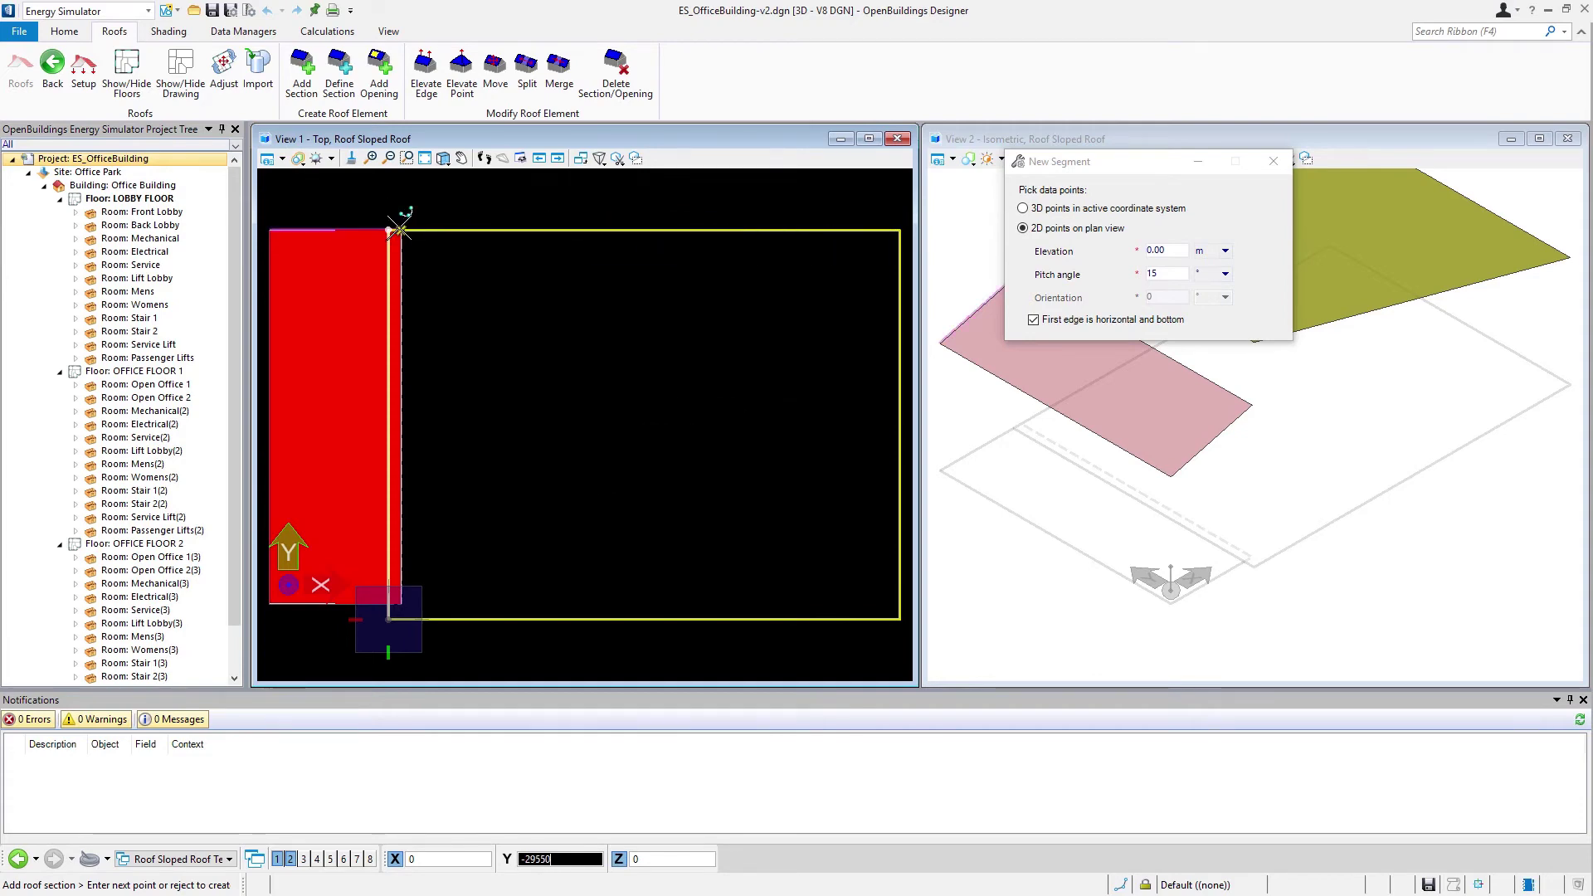
click(399, 229)
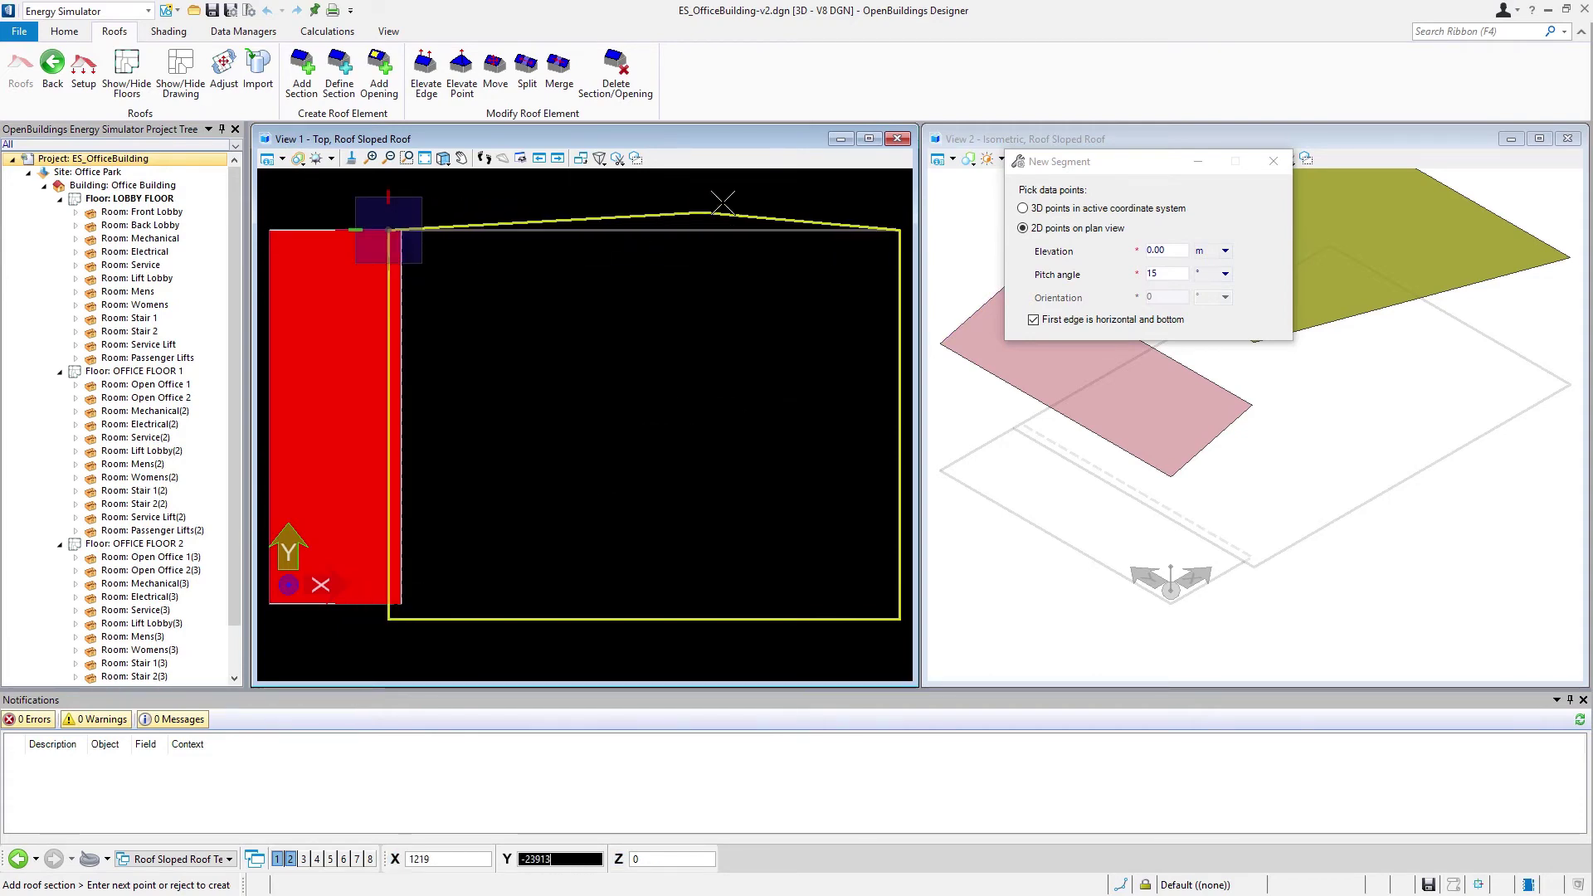
right_click(627, 191)
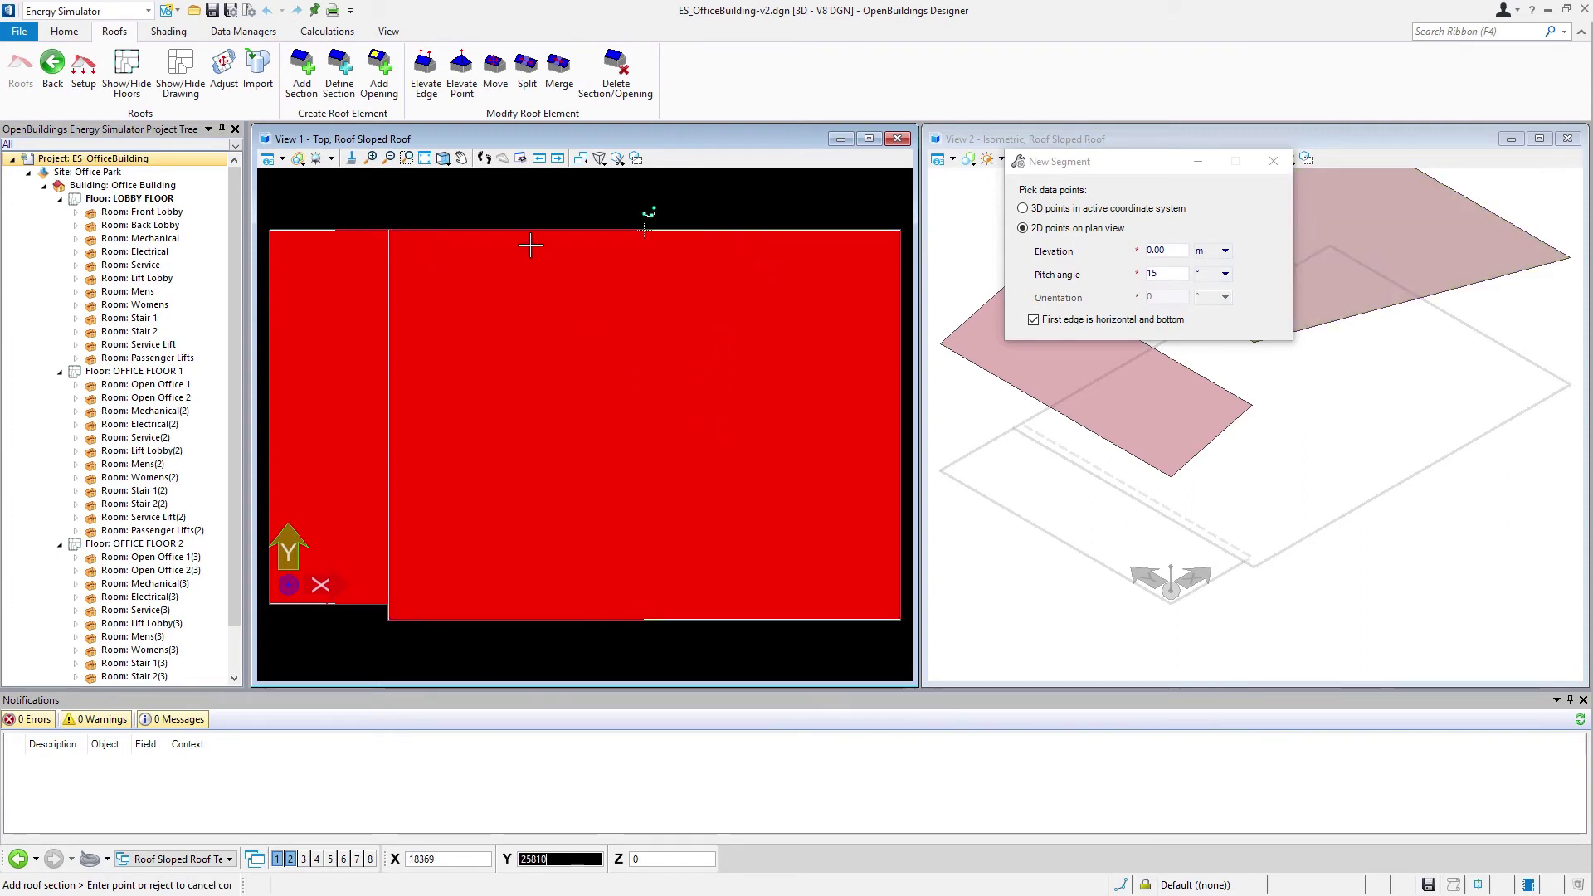
scroll(1202, 606, down, 2)
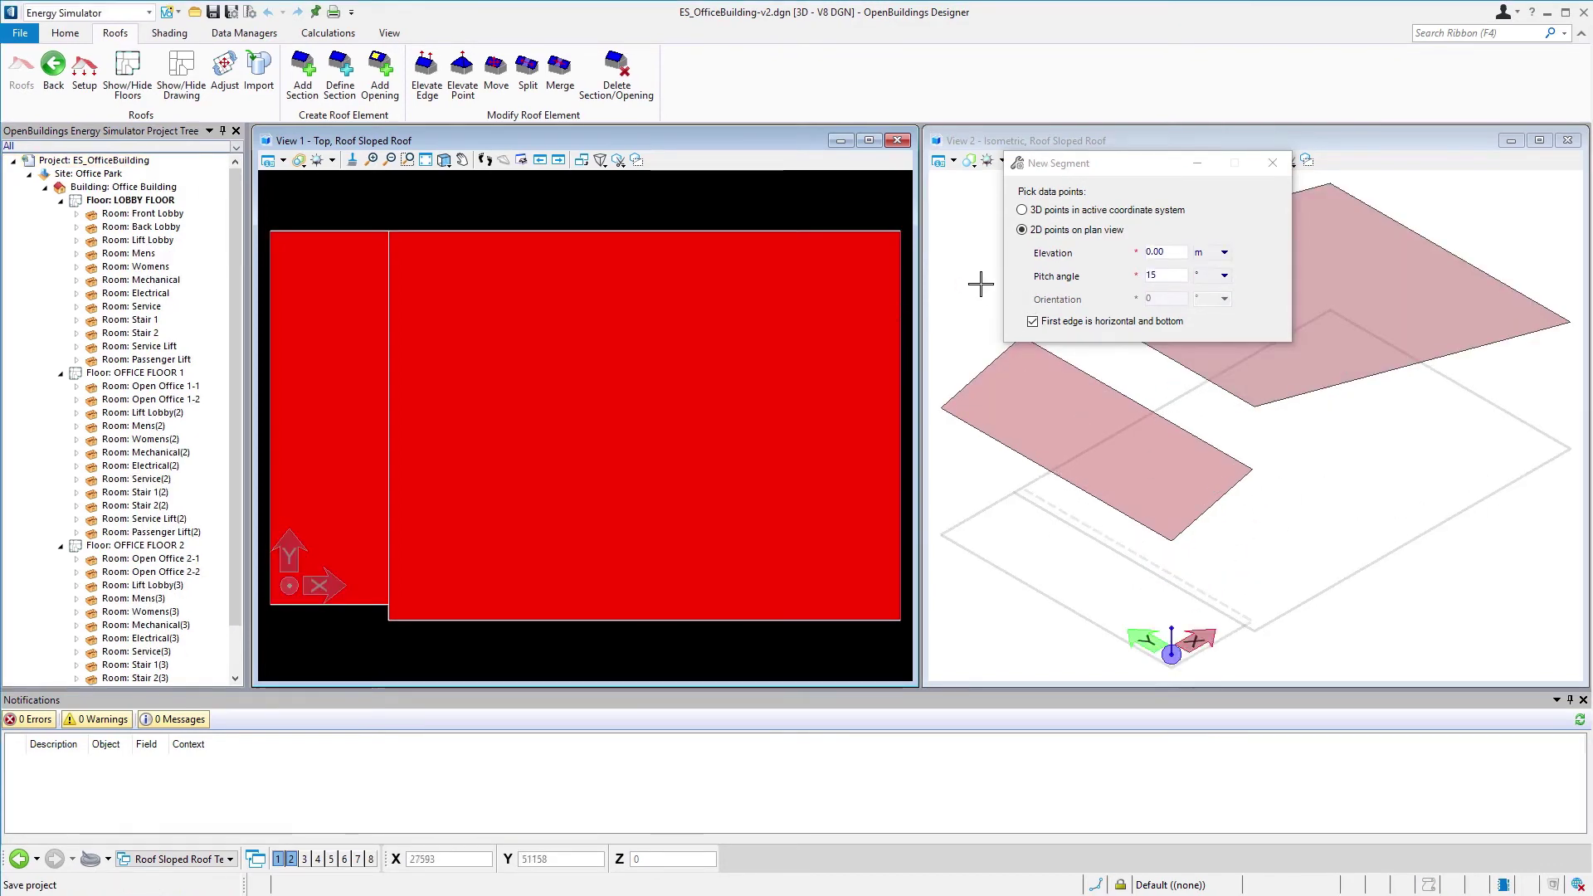
Step: In roof Setup, give OFFICE FLOOR 2 the Sloped Roof at 13.5m and confirm
click(1271, 163)
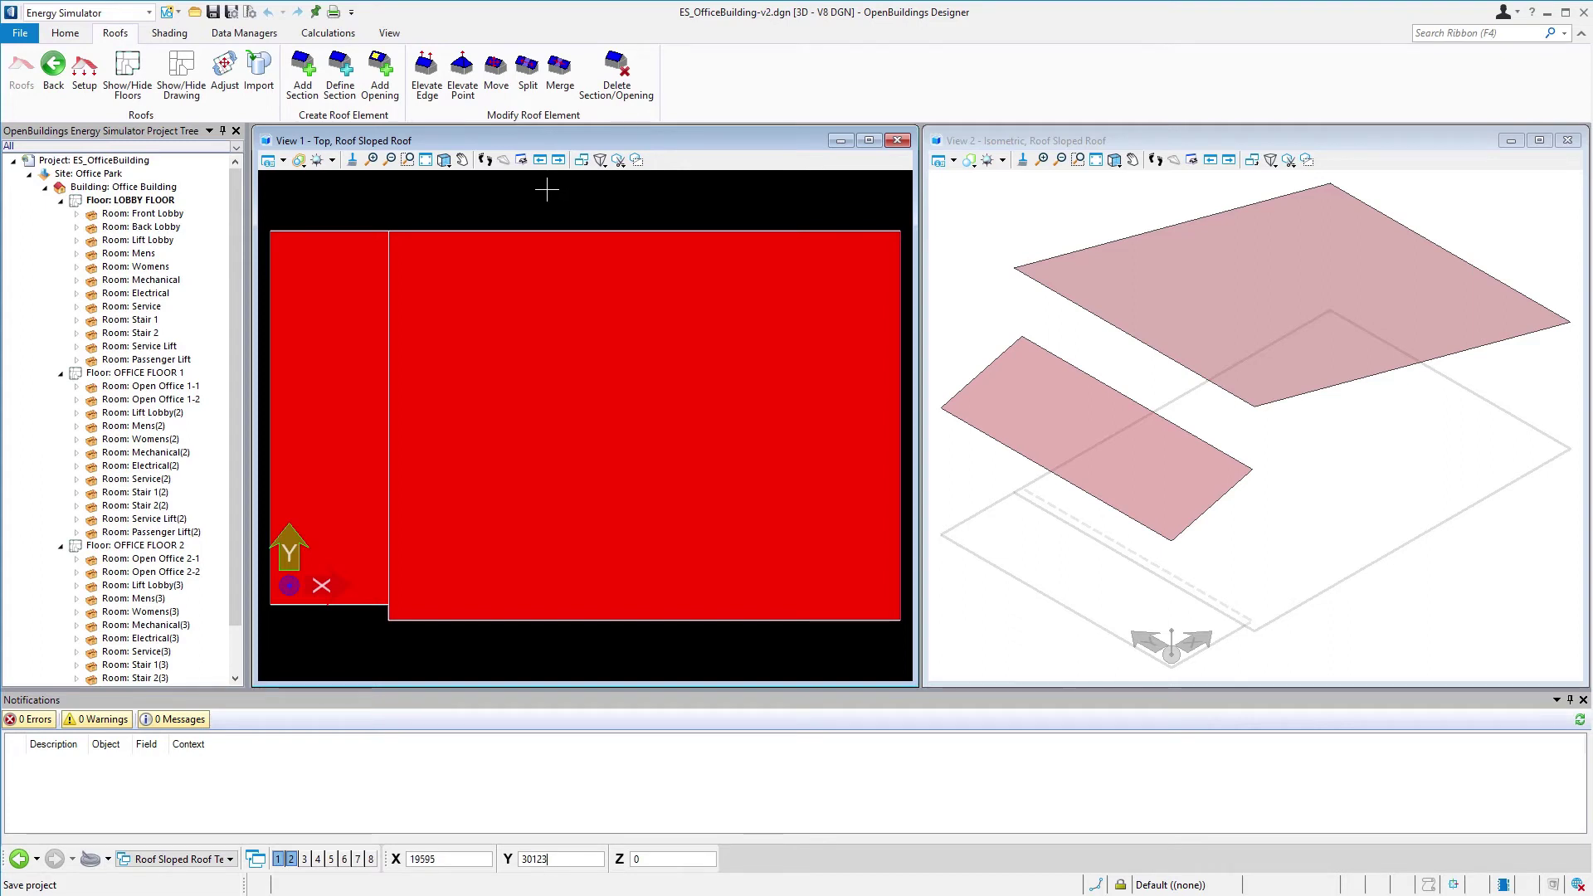
click(91, 83)
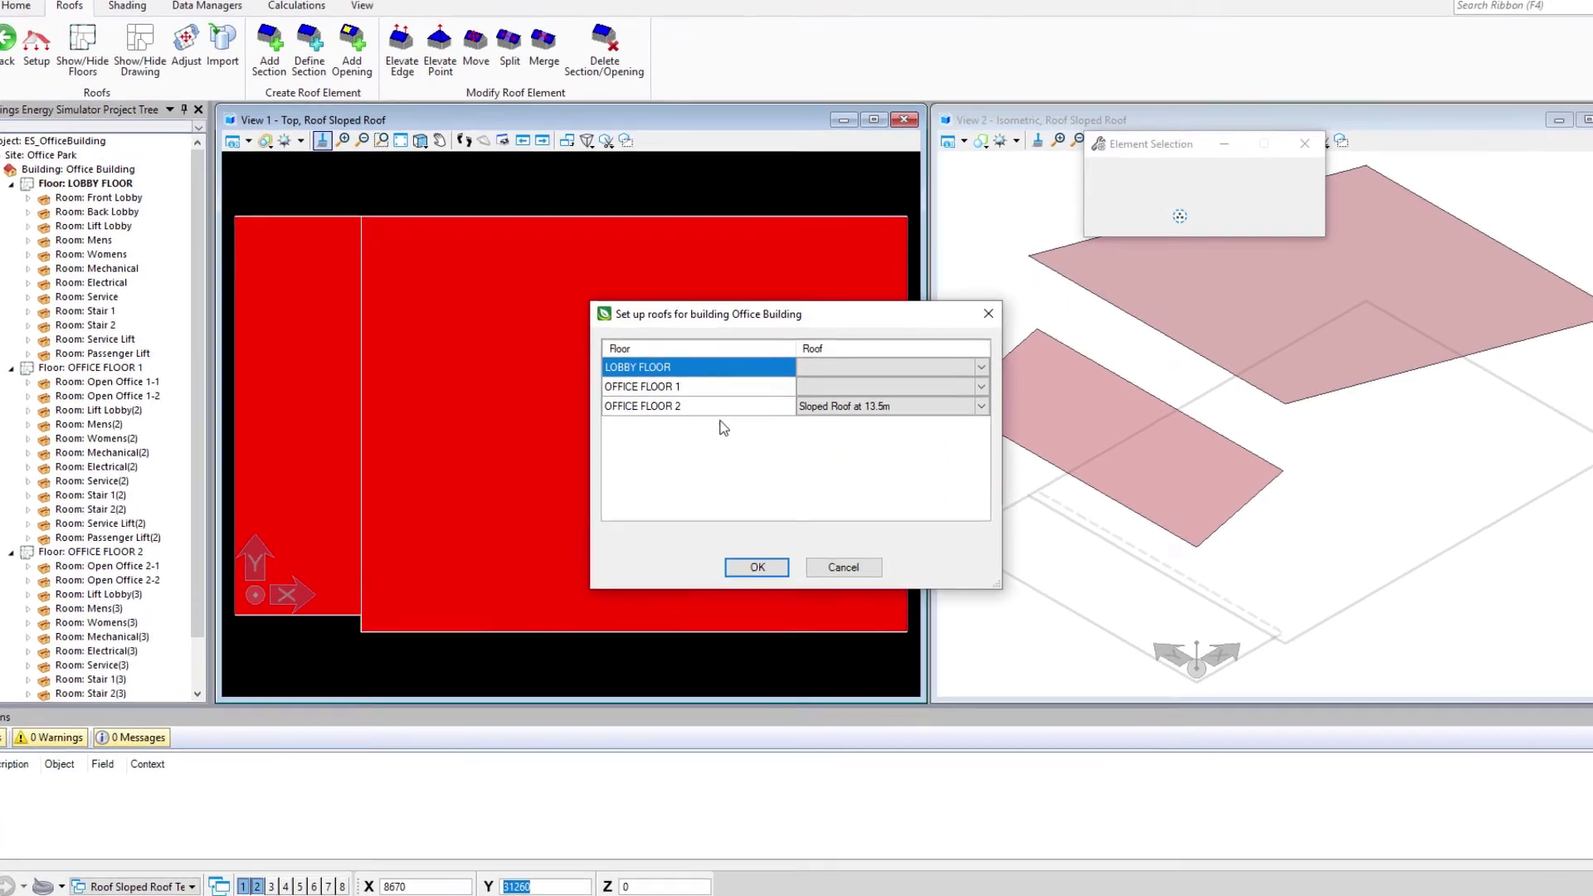
click(728, 418)
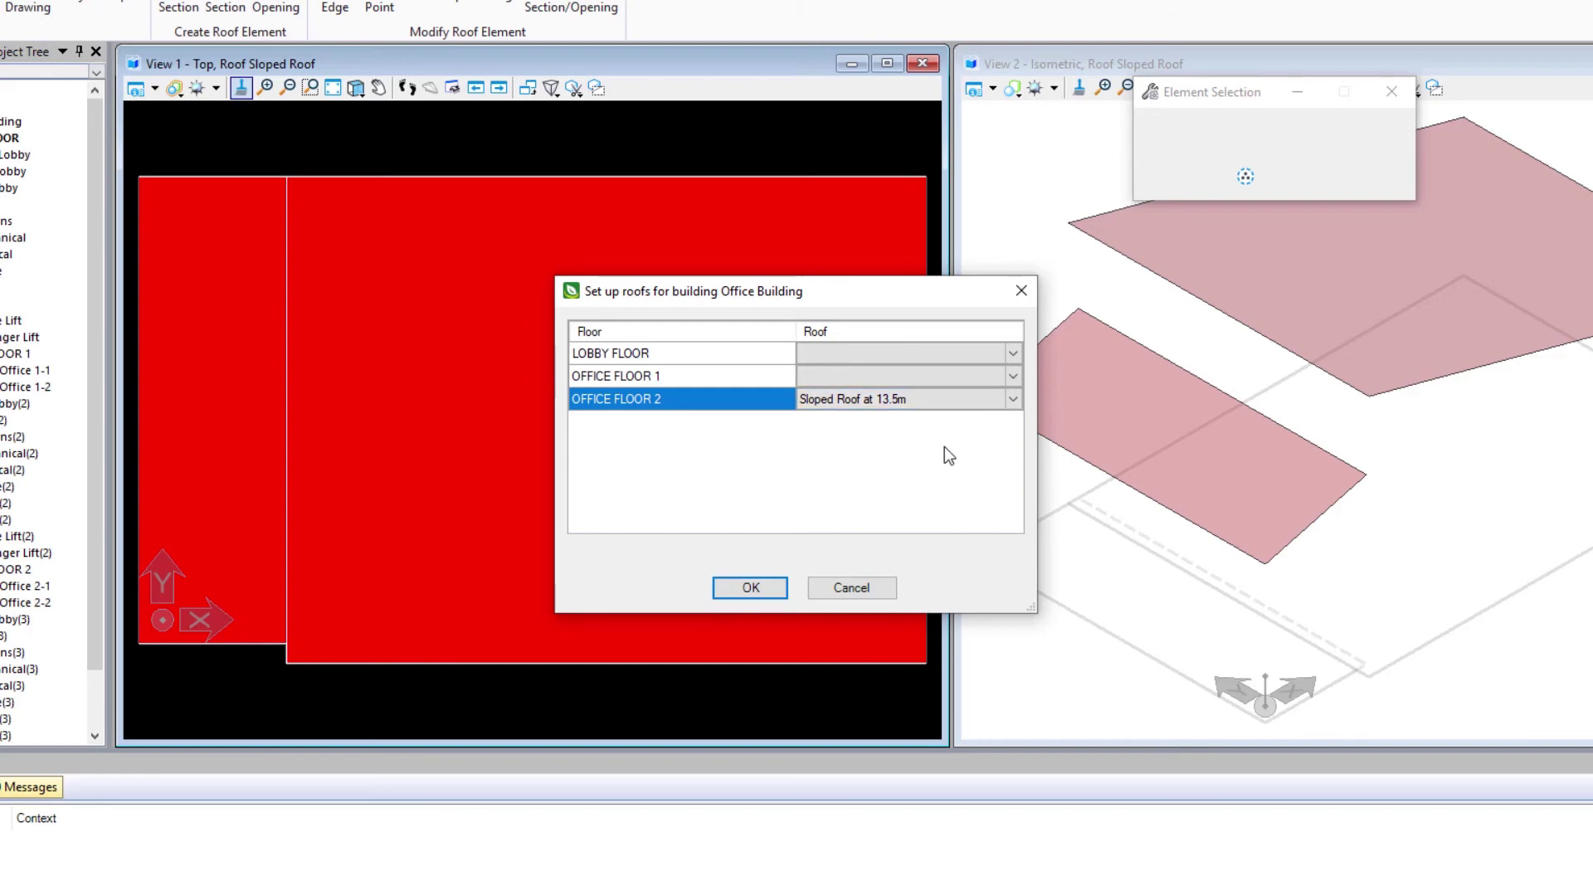
click(754, 589)
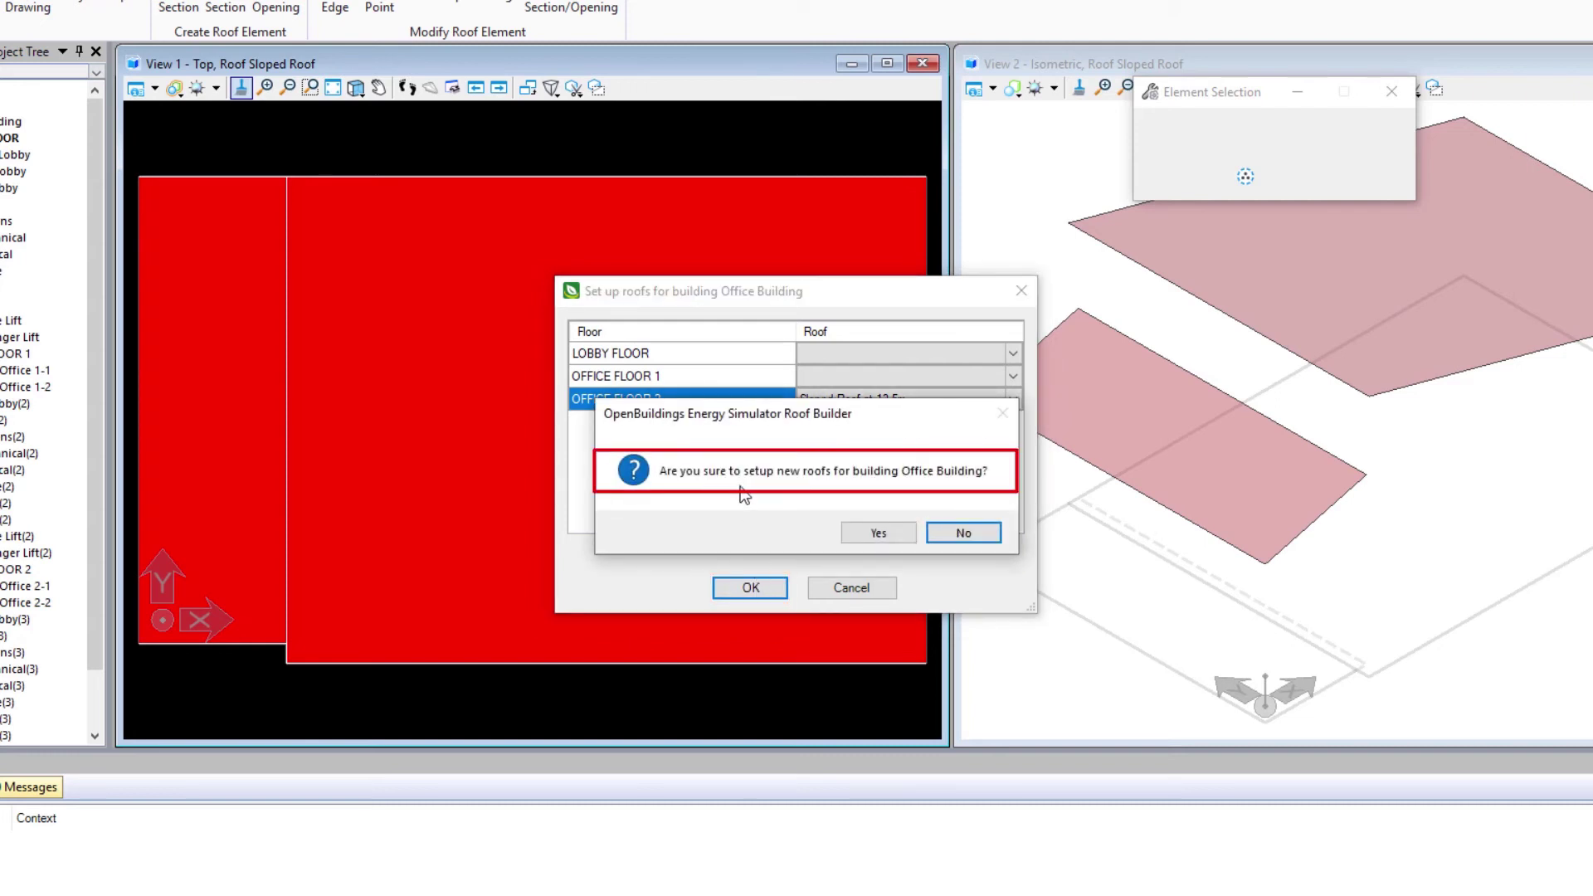
click(877, 535)
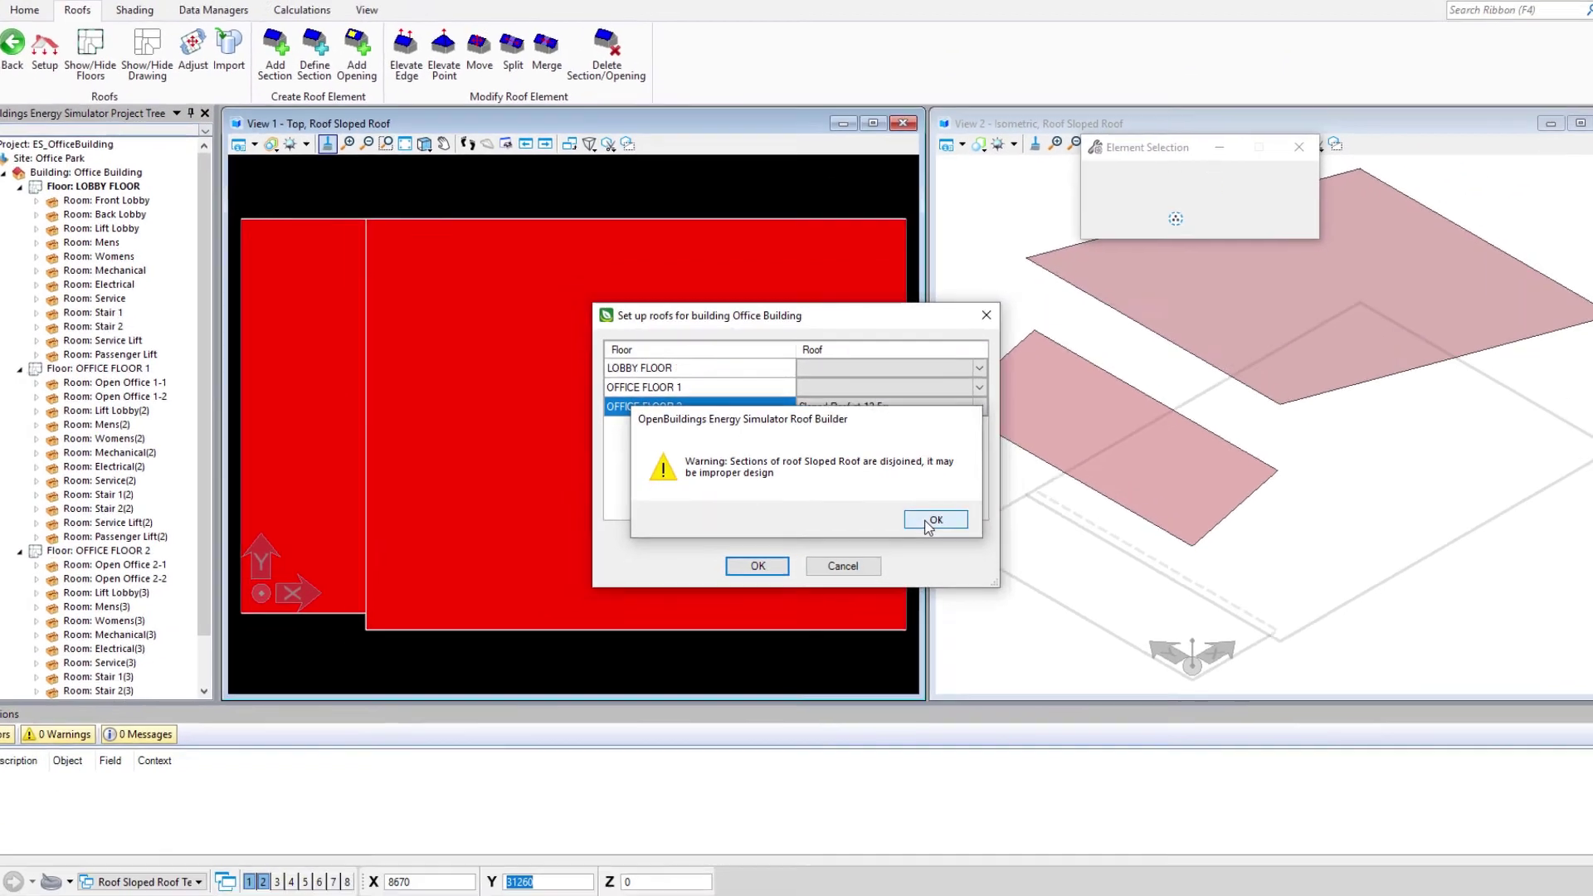
click(926, 521)
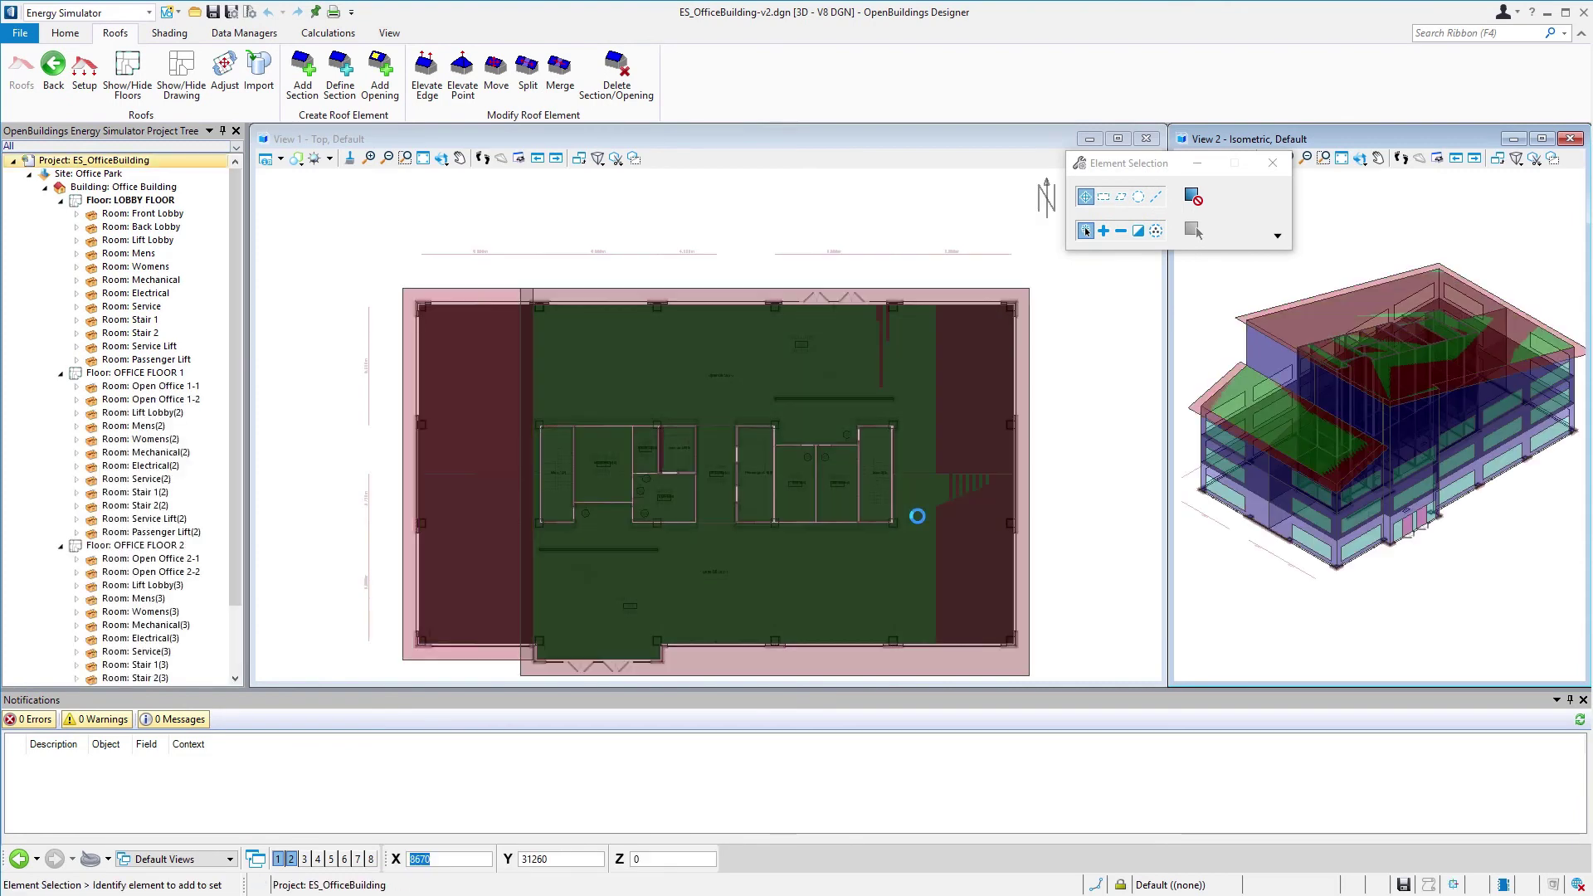